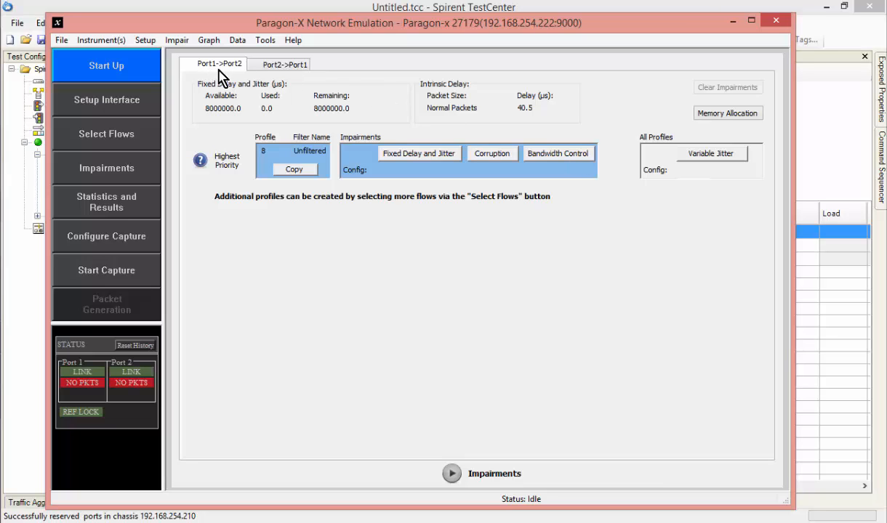
View the impairment page for the Port2->Port1 direction and return to Port1->Port2.
click(293, 67)
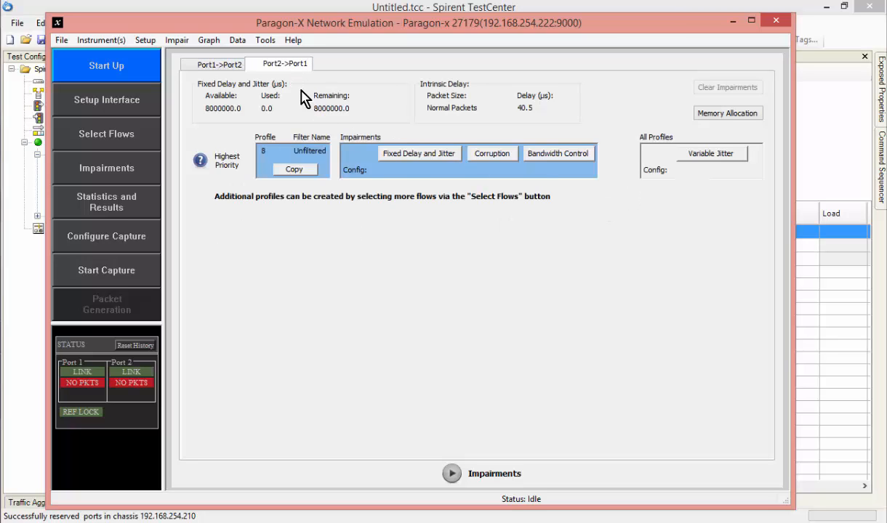
click(220, 66)
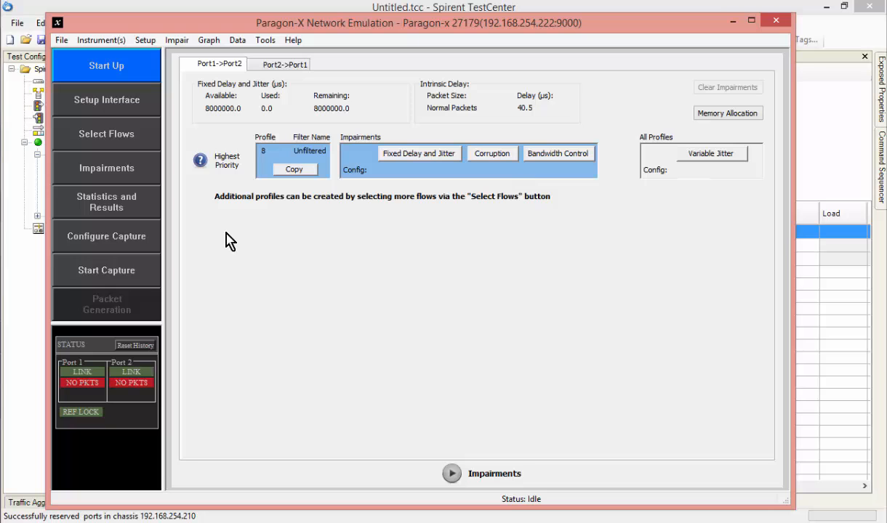
Switch to Spirent TestCenter and start traffic on all ports.
click(22, 281)
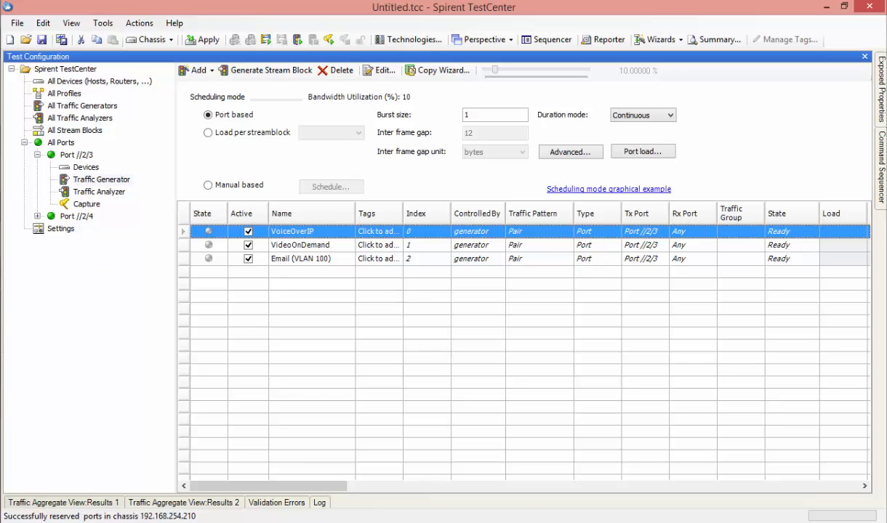
key(alt+Tab)
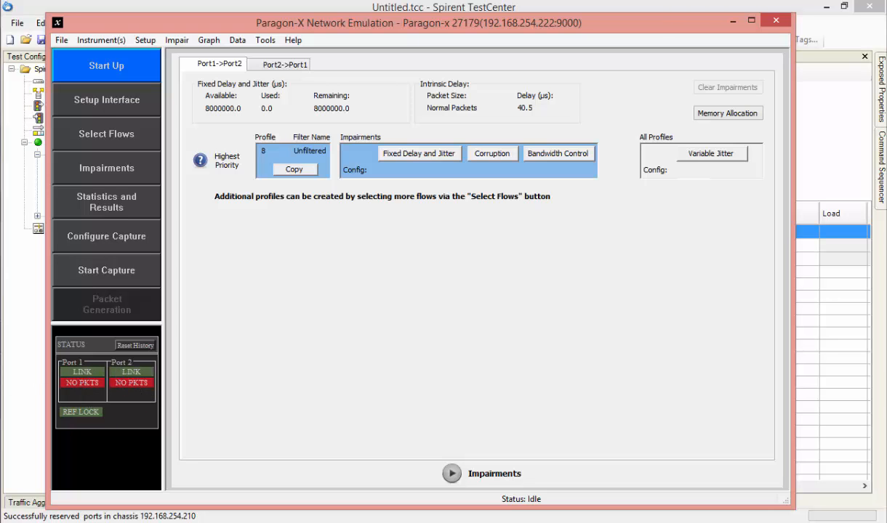
key(alt+Tab)
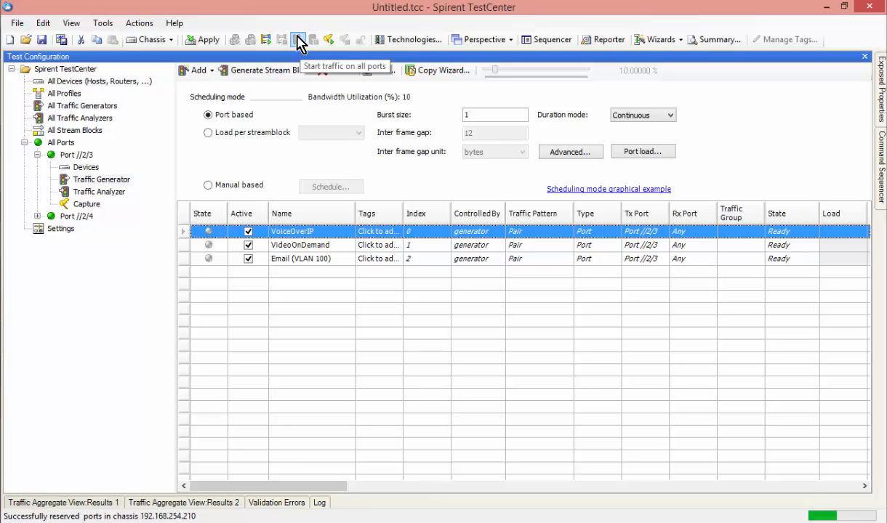
click(298, 39)
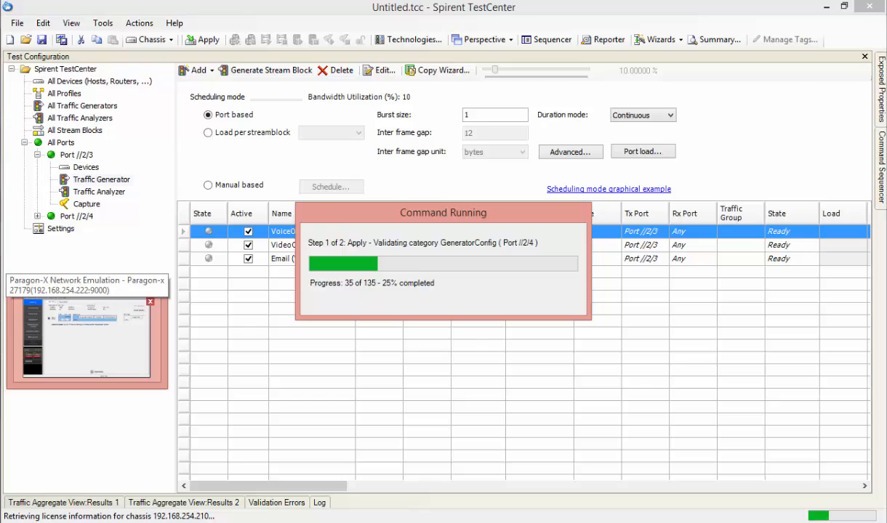
Compare the port packet status in Paragon-X with the running streams and traffic counters in Spirent TestCenter.
click(0, 337)
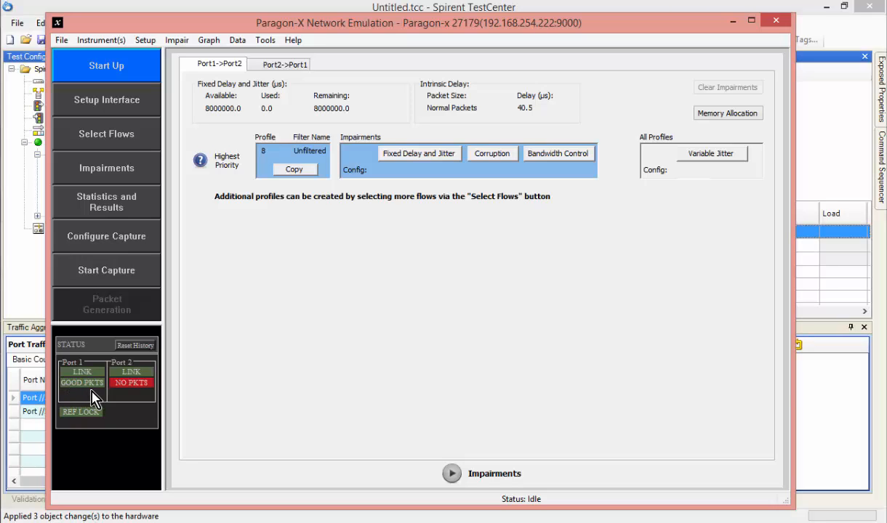
click(27, 16)
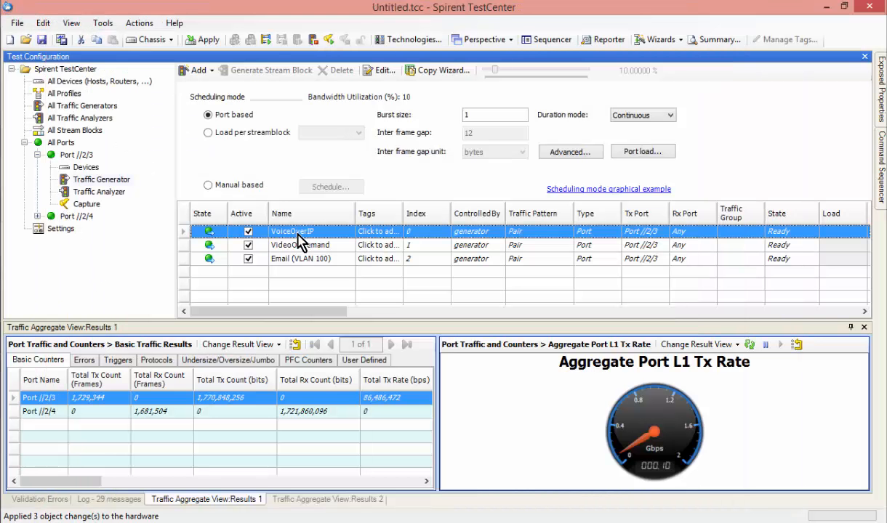
key(alt+Tab)
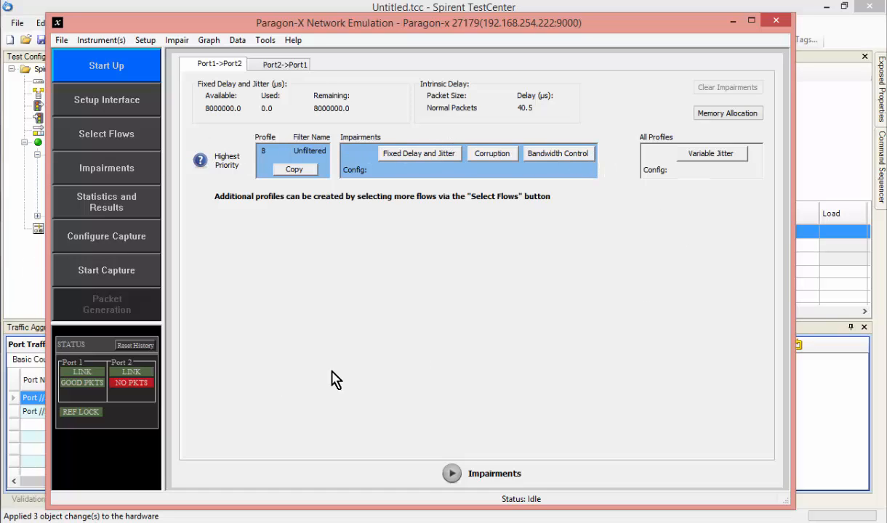
click(23, 261)
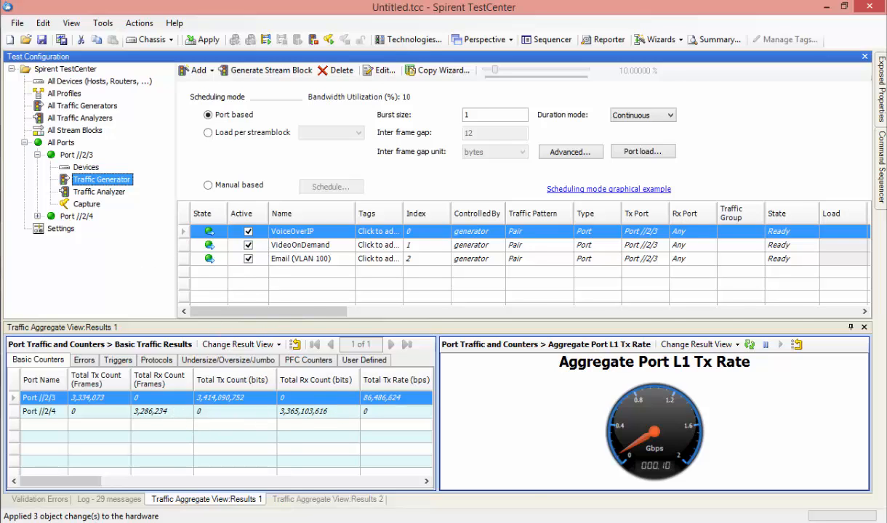
Switch to Paragon-X, review the Ethernet interface setup, and return to the impairments page.
key(alt+Tab)
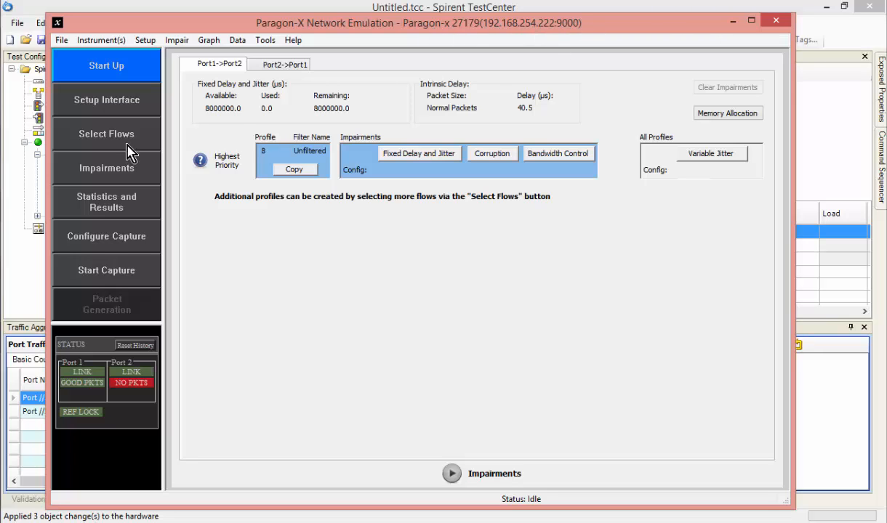
click(106, 95)
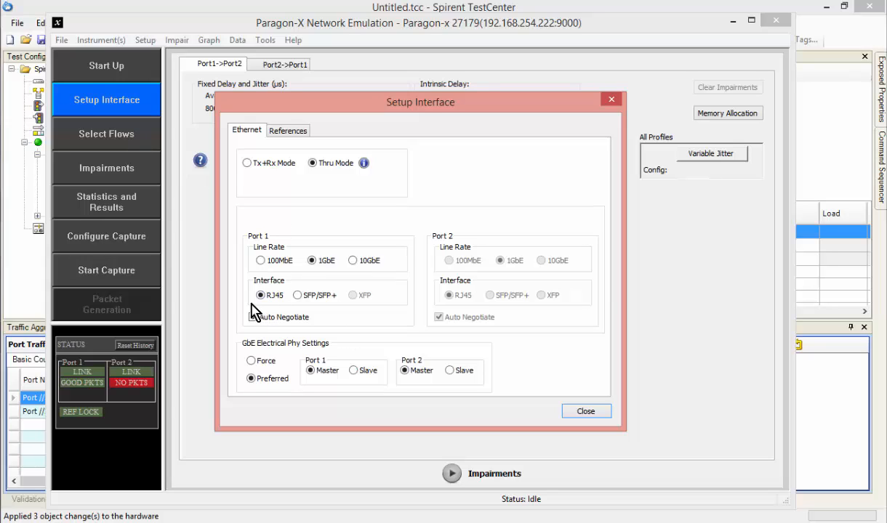
click(590, 415)
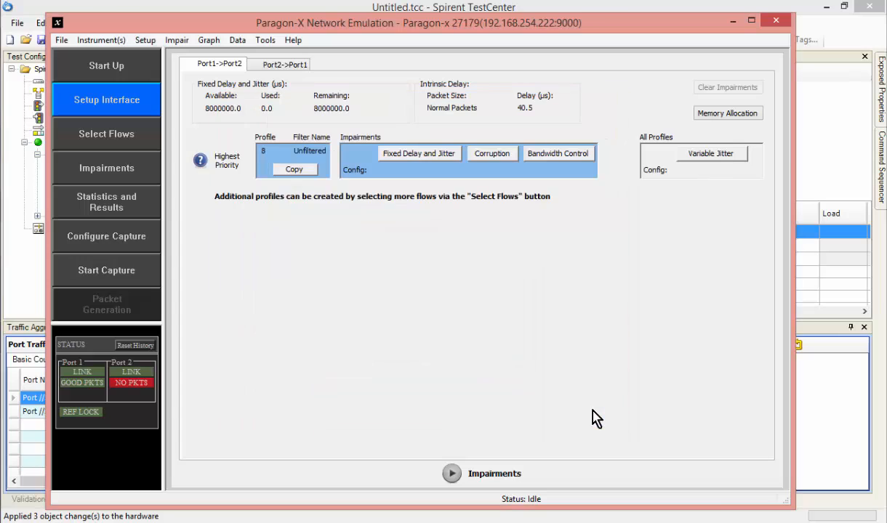
click(128, 177)
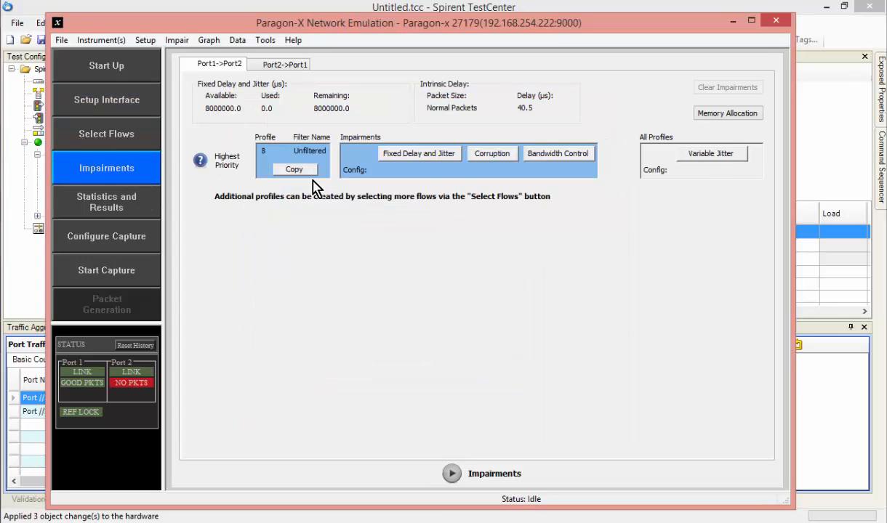
Switch to Spirent TestCenter, change the port traffic results to Detailed Stream Results, and widen that pane to inspect the latency columns.
click(28, 270)
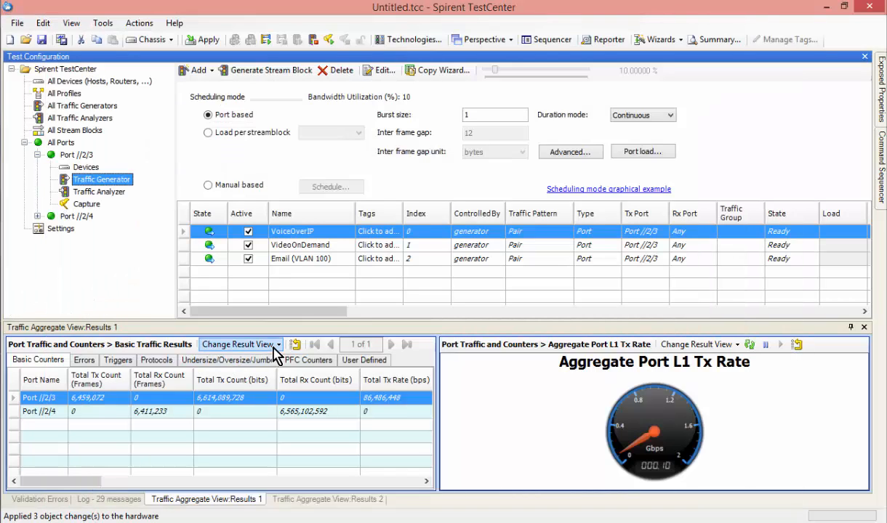
click(278, 344)
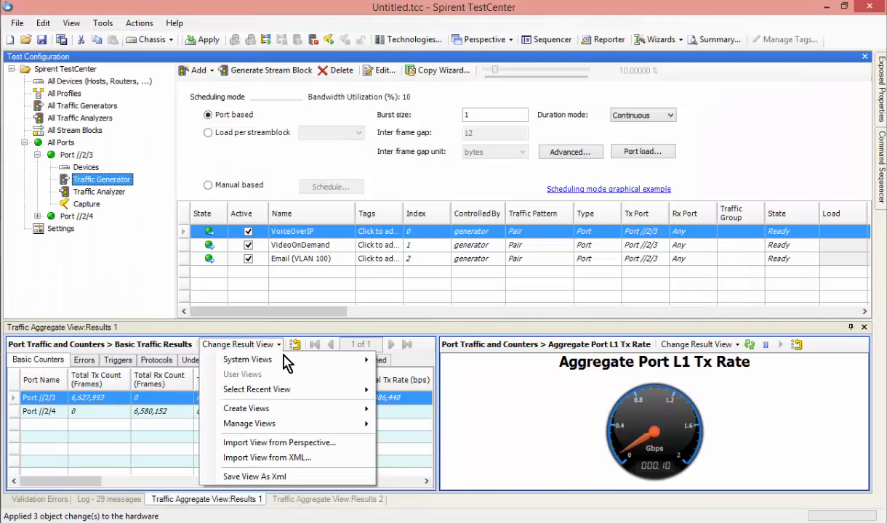
mouse_move(289, 366)
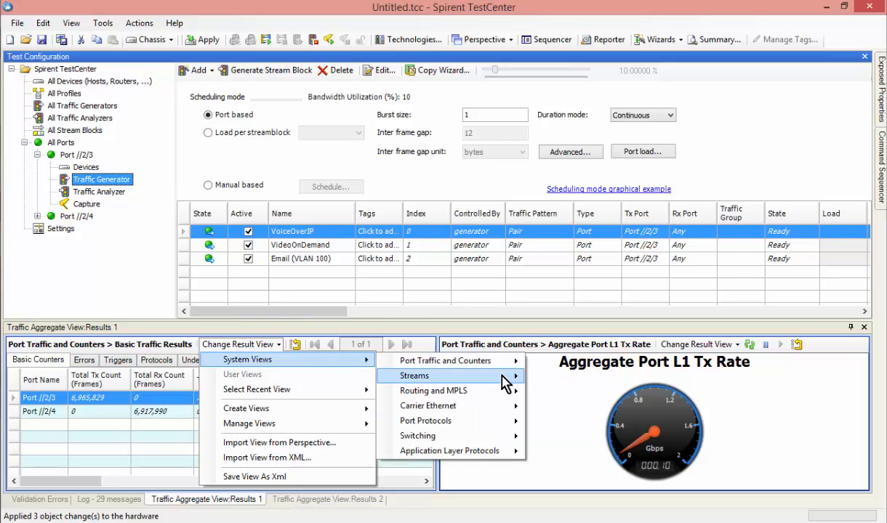
mouse_move(508, 378)
click(573, 438)
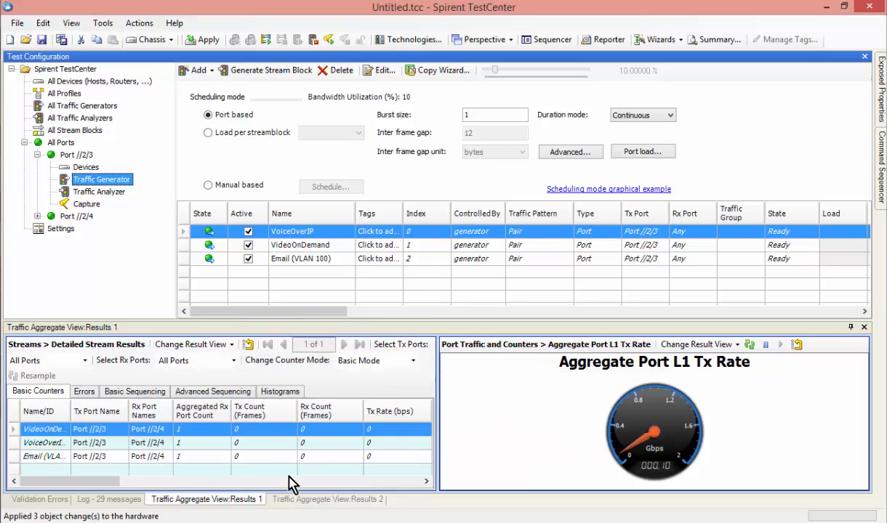
drag(437, 414, 666, 379)
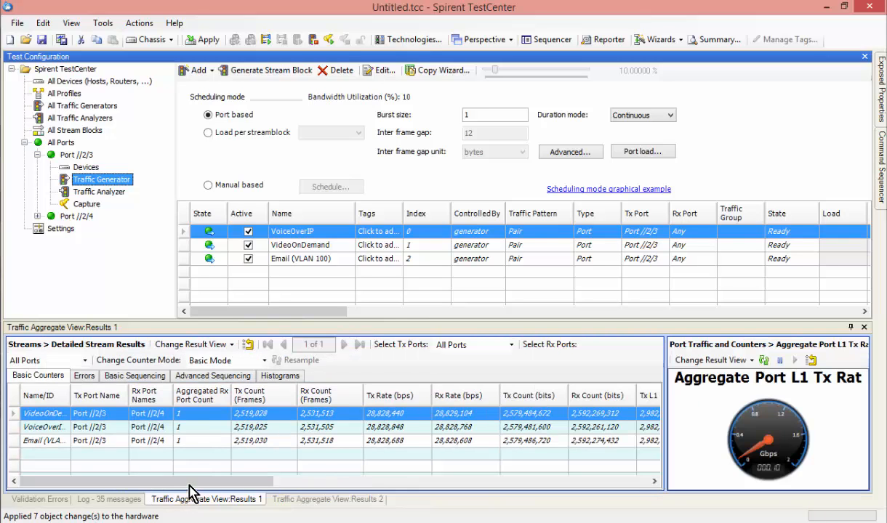
drag(188, 480, 506, 481)
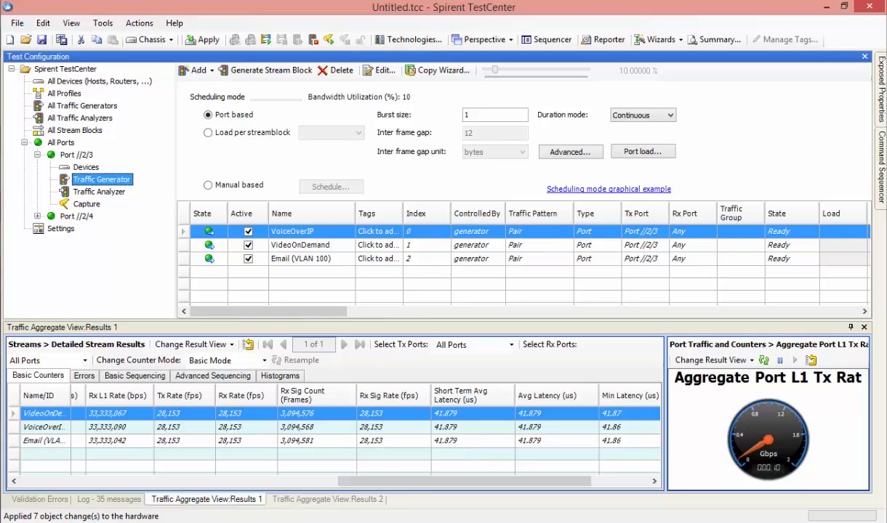
Switch to Paragon-X, set a fixed delay of 1000 µs for the Port1->Port2 Unfiltered profile, and start the impairments.
key(alt+Tab)
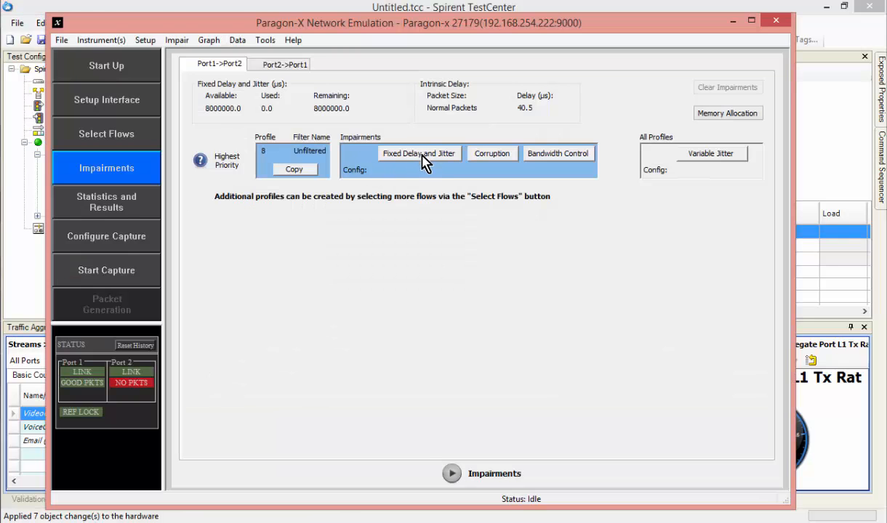
click(424, 160)
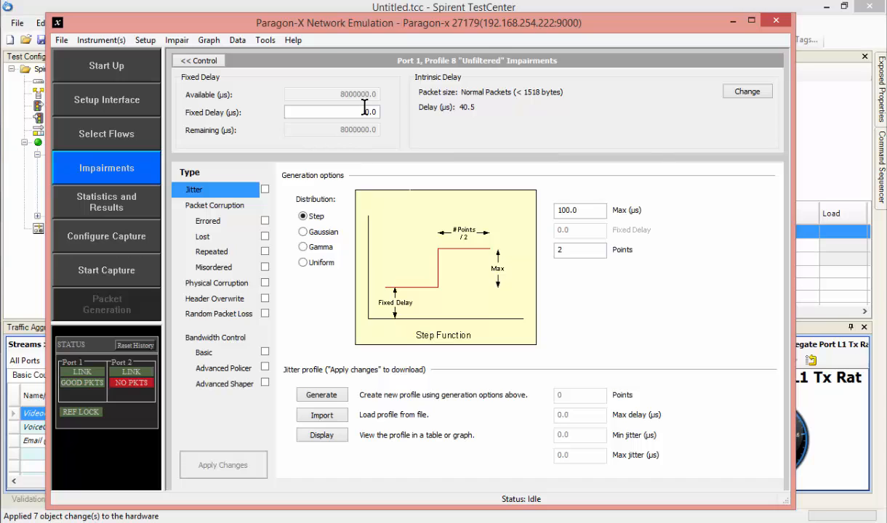
drag(390, 108, 394, 107)
text(10)
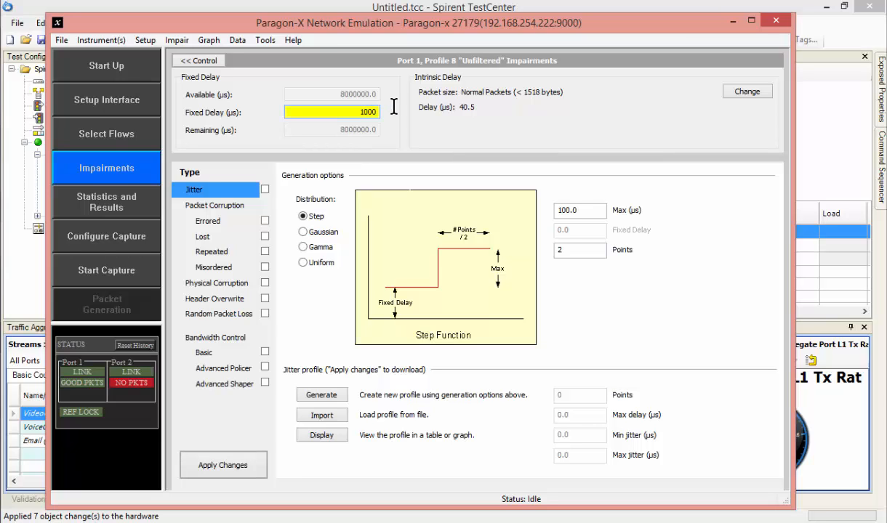
text(00)
key(Return)
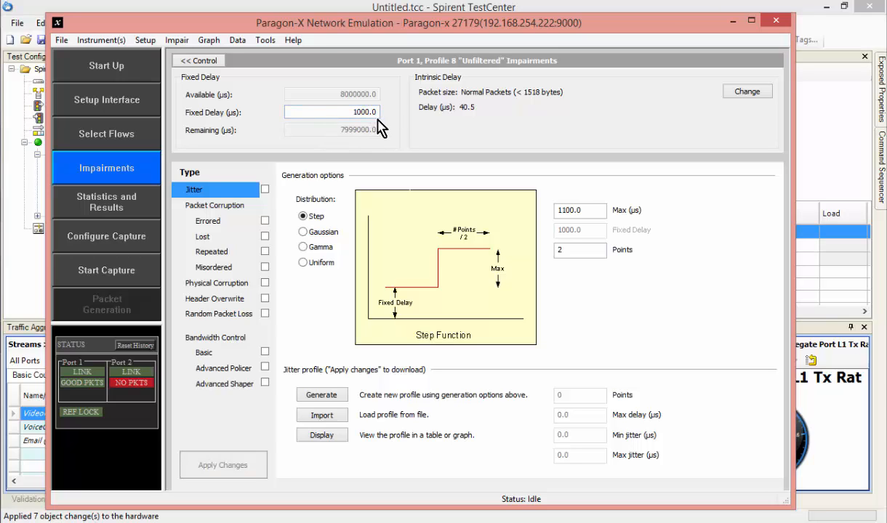
click(200, 61)
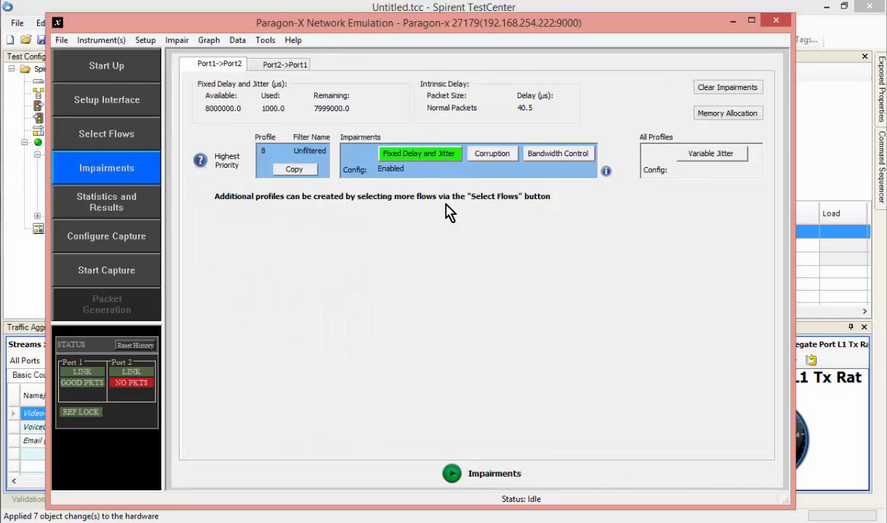
click(452, 475)
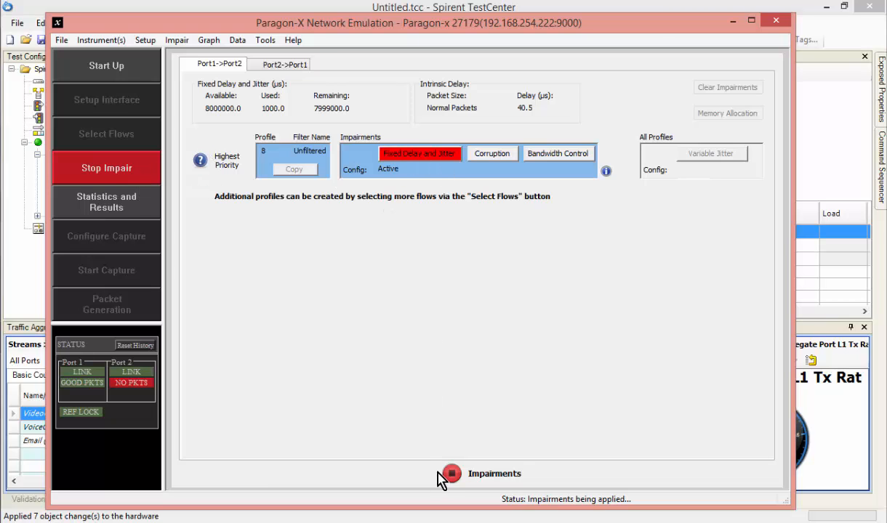
Switch to Spirent TestCenter and widen the Name/ID column to check each stream's latency by its full name.
click(35, 265)
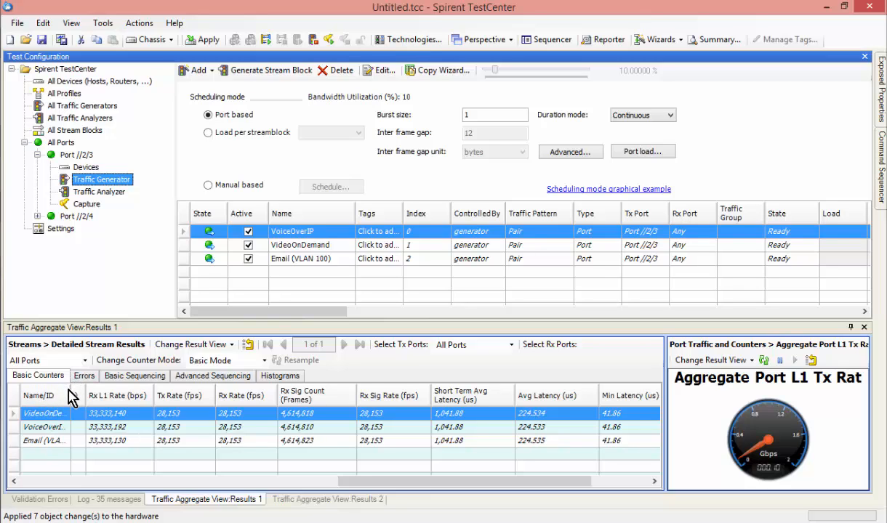
drag(70, 390, 97, 437)
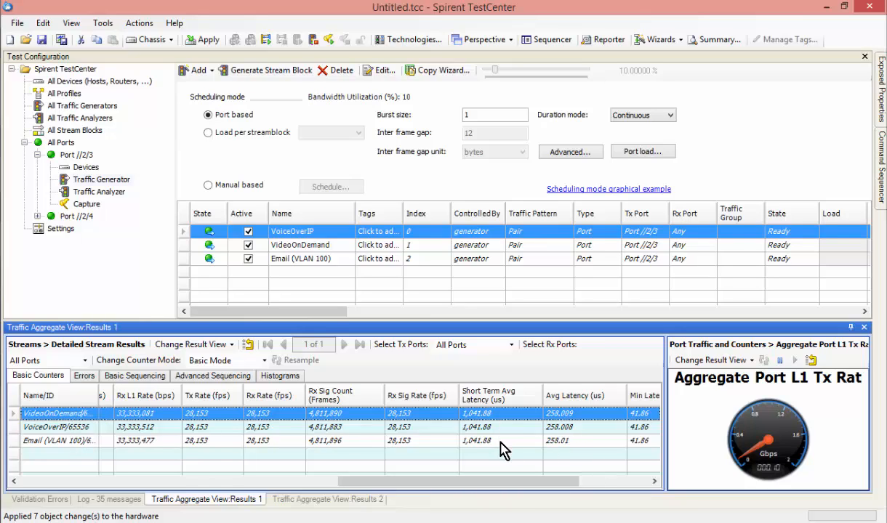
Switch to Paragon-X, set the active fixed delay to 5000 µs, and check the stream latency in Spirent TestCenter.
key(alt+Tab)
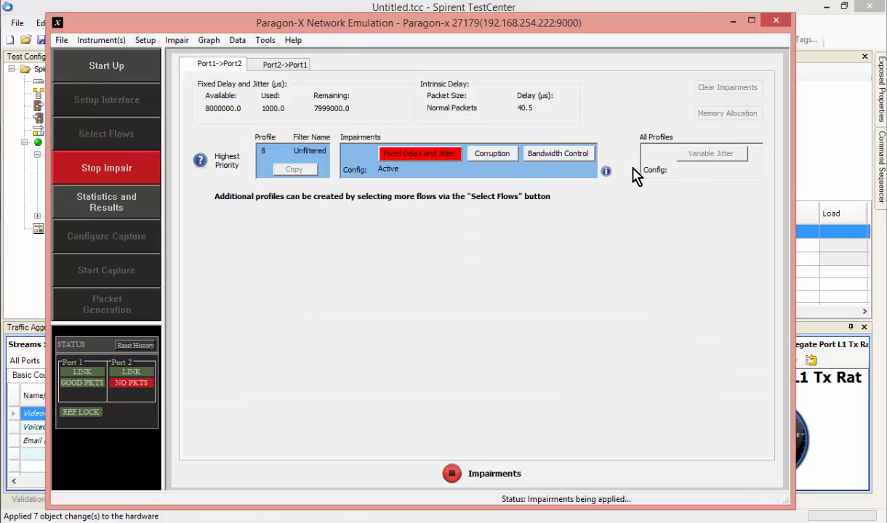
click(436, 162)
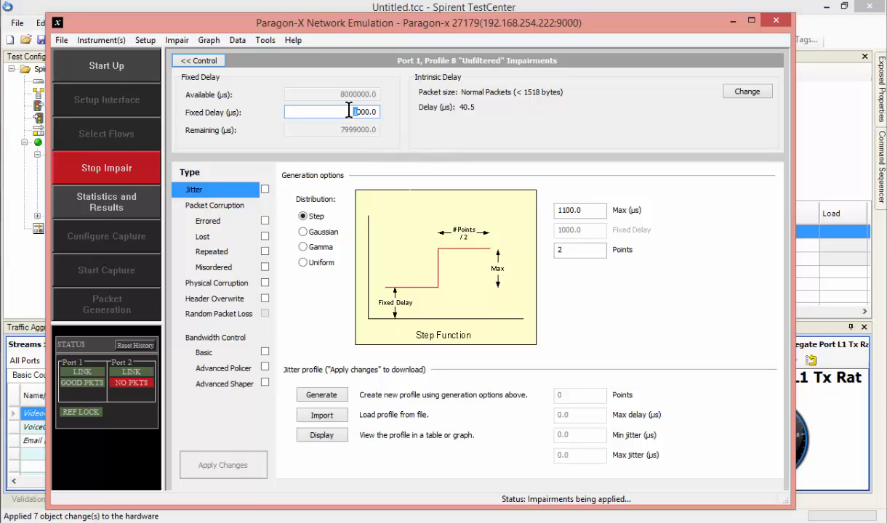
text(5)
key(Return)
key(alt+Tab)
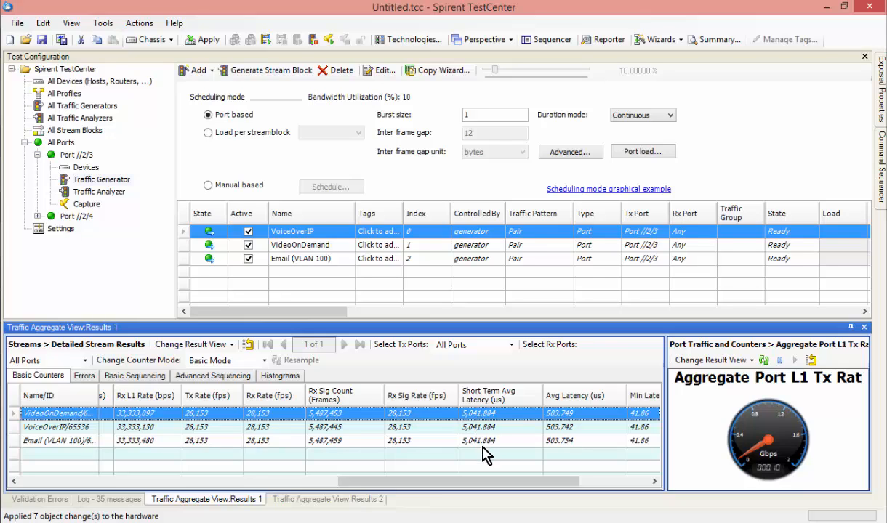
Switch to Paragon-X, enable Lost packet corruption at a rate of 10% for the Port 1 Unfiltered profile, and return to the impairments overview.
mouse_move(1, 368)
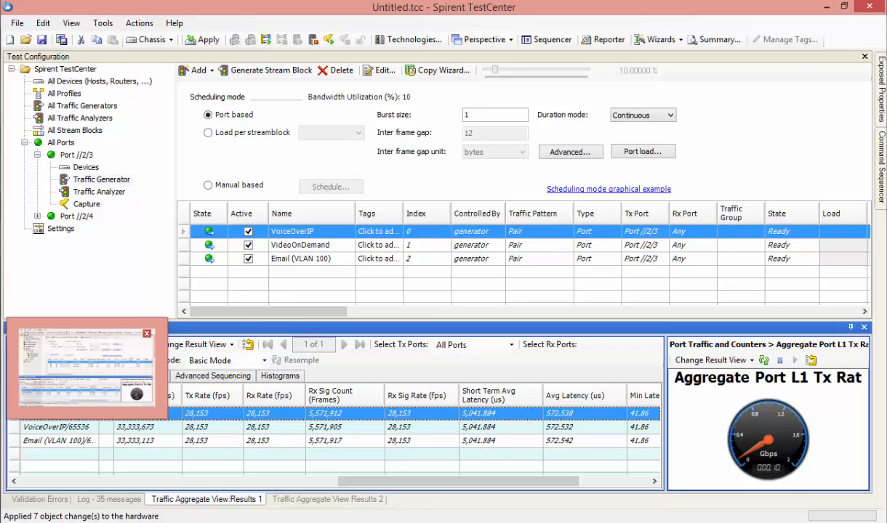
click(86, 367)
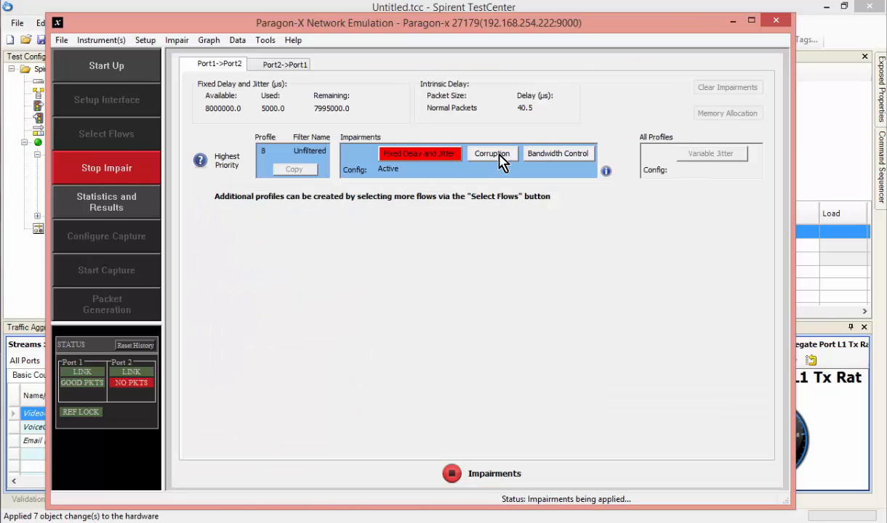
click(494, 154)
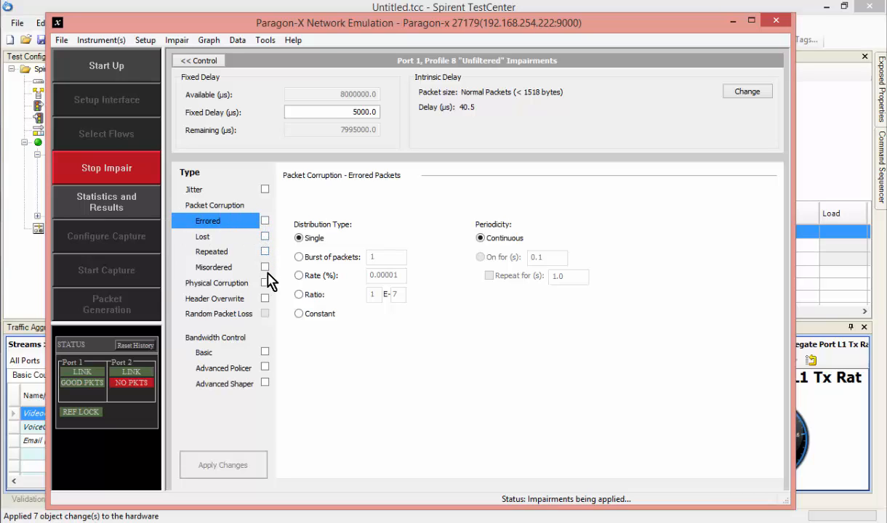
click(213, 239)
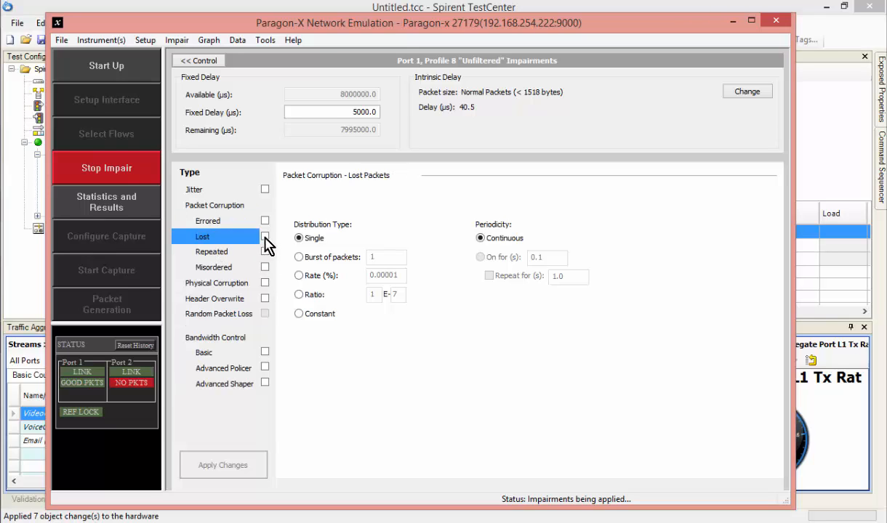
click(264, 237)
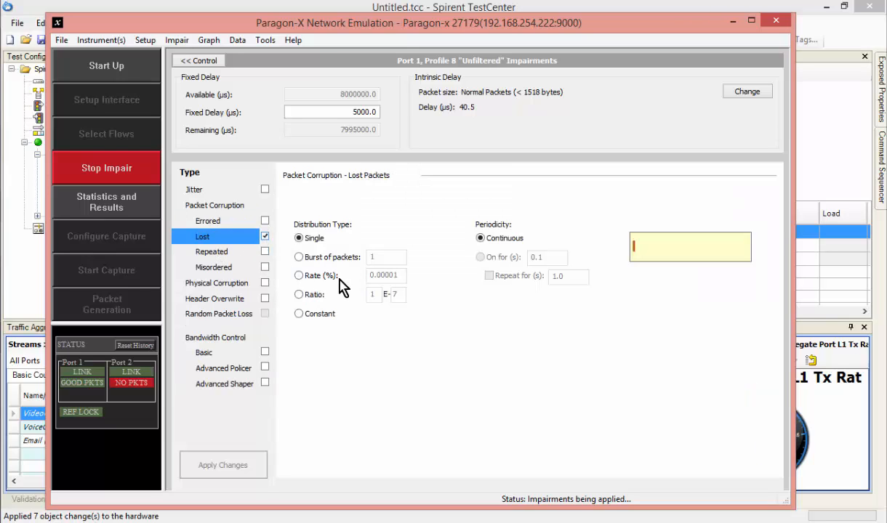
click(299, 277)
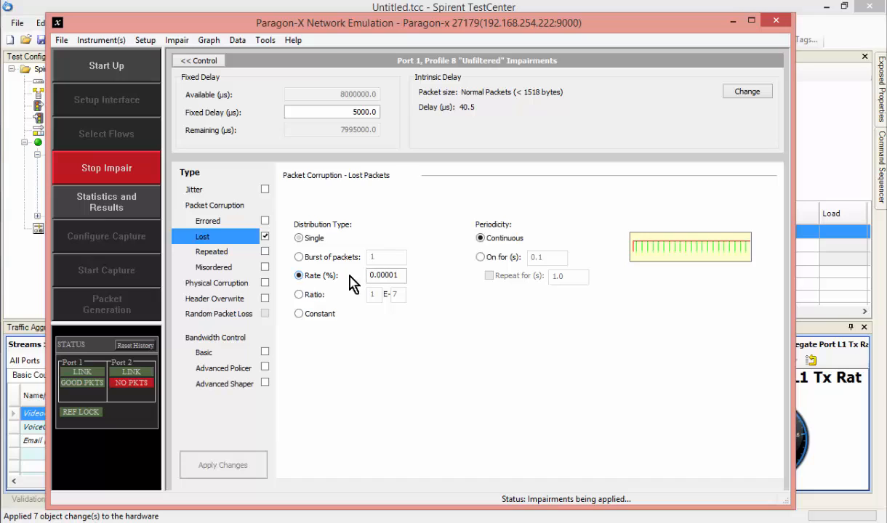
double_click(404, 274)
text(10)
key(Return)
click(199, 61)
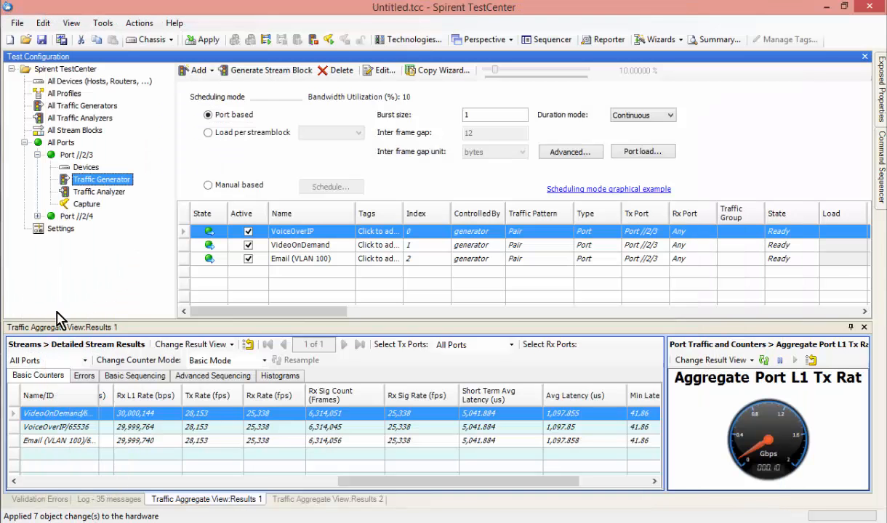
Switch to Spirent TestCenter and check the streams' receive rates and their dropped frame rate and percentage in the advanced sequencing results.
click(25, 269)
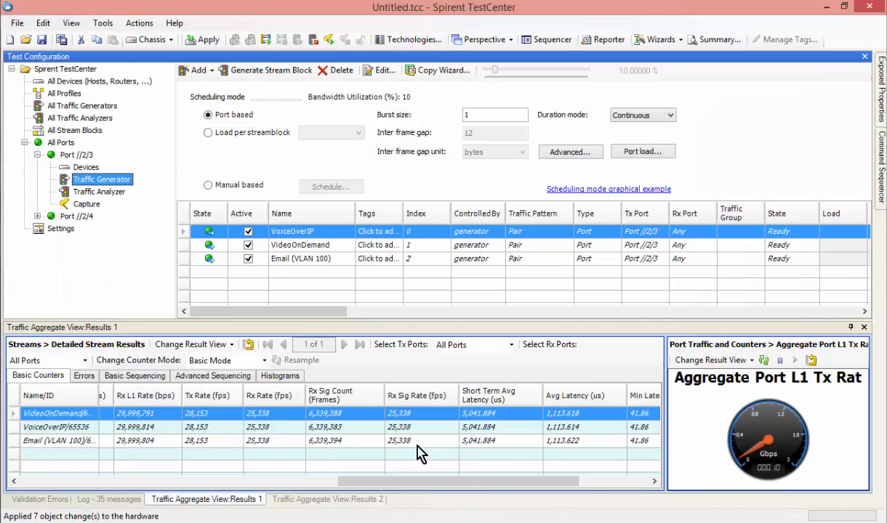
click(212, 377)
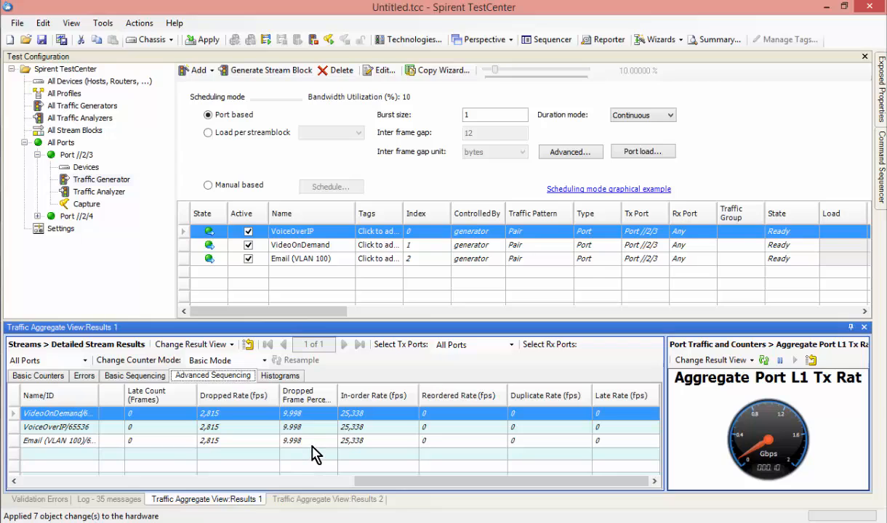
click(57, 378)
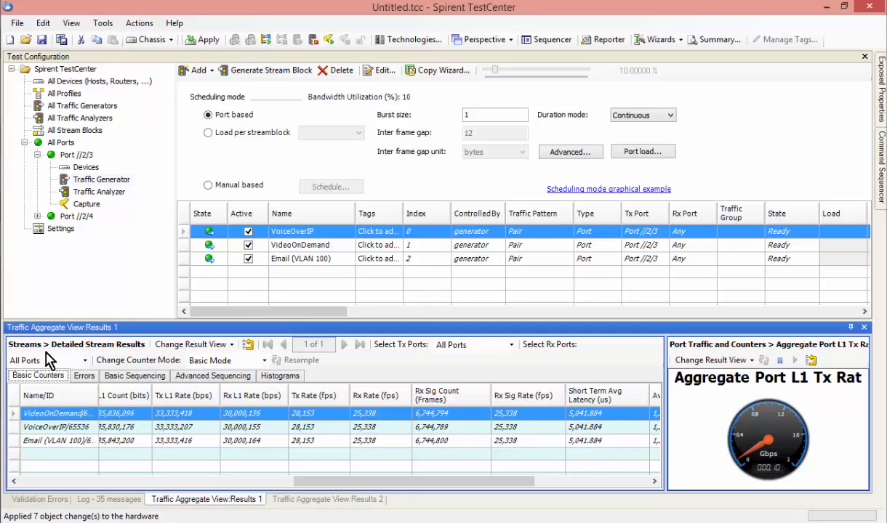
Switch to Paragon-X, stop the impairments, and capture the incoming traffic flows with the Flow Wizard.
key(alt+Tab)
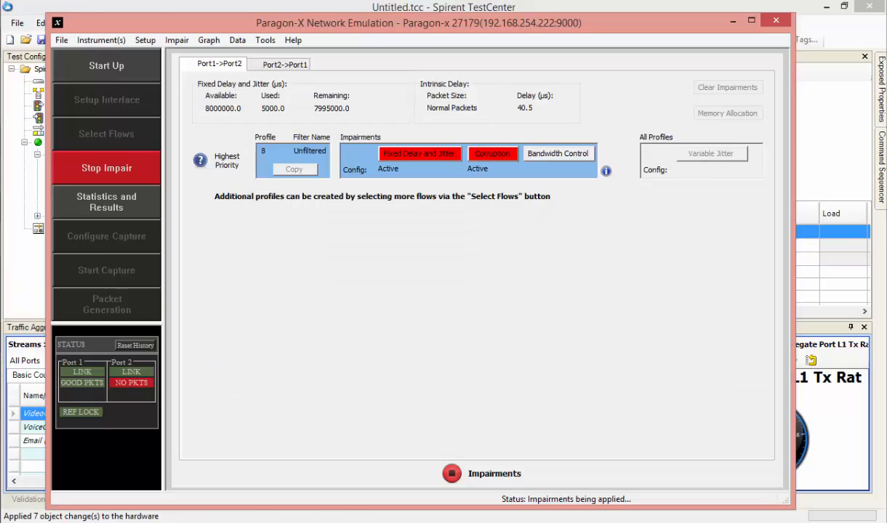
click(451, 474)
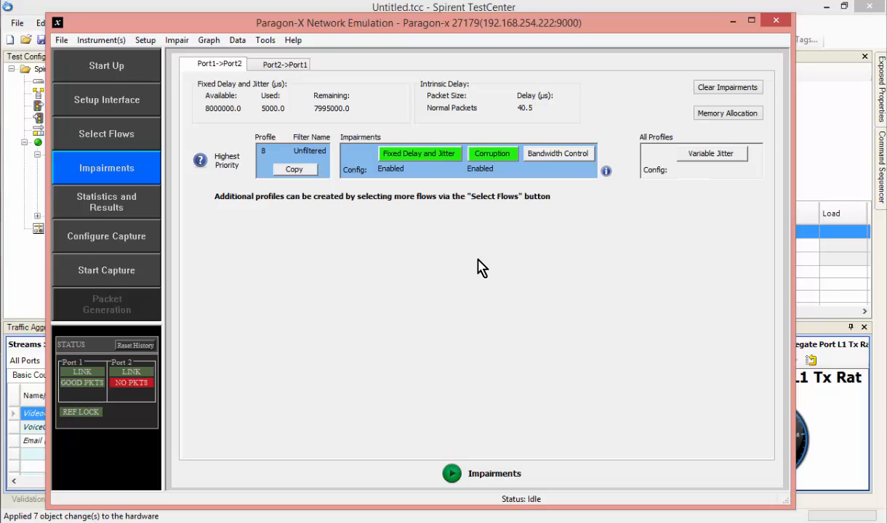
click(109, 135)
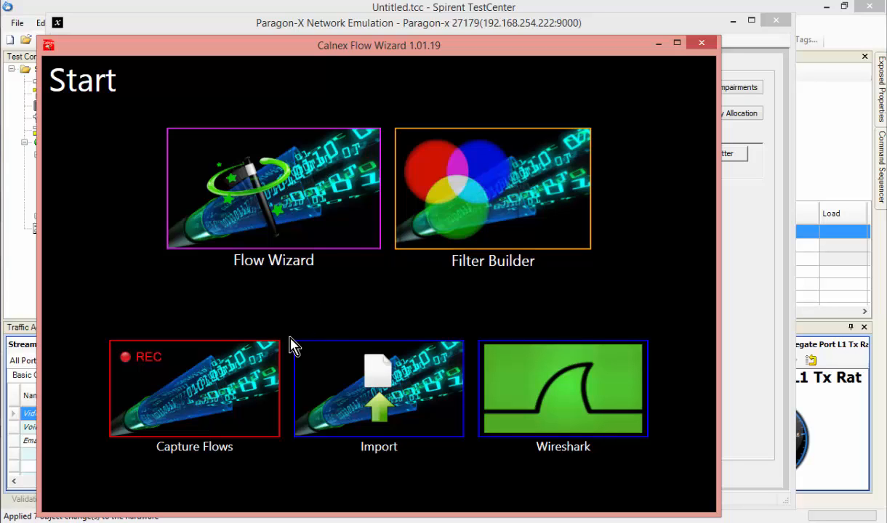
click(278, 196)
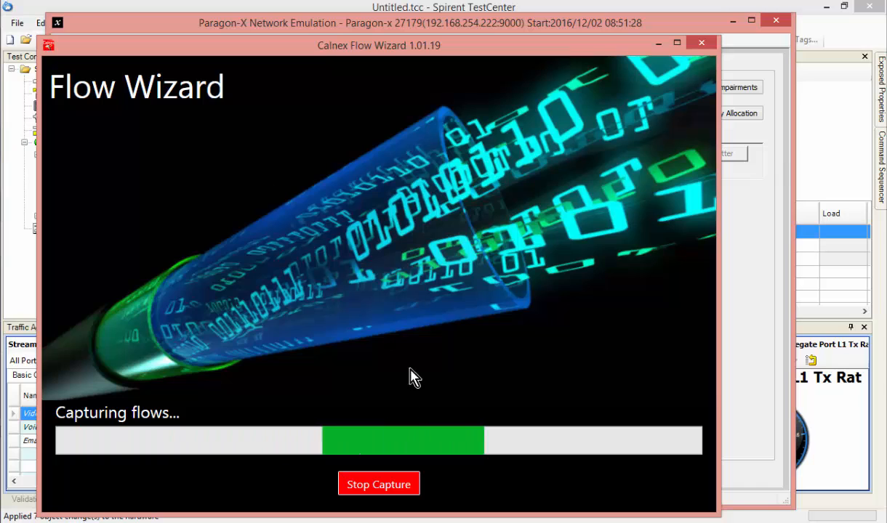
click(380, 487)
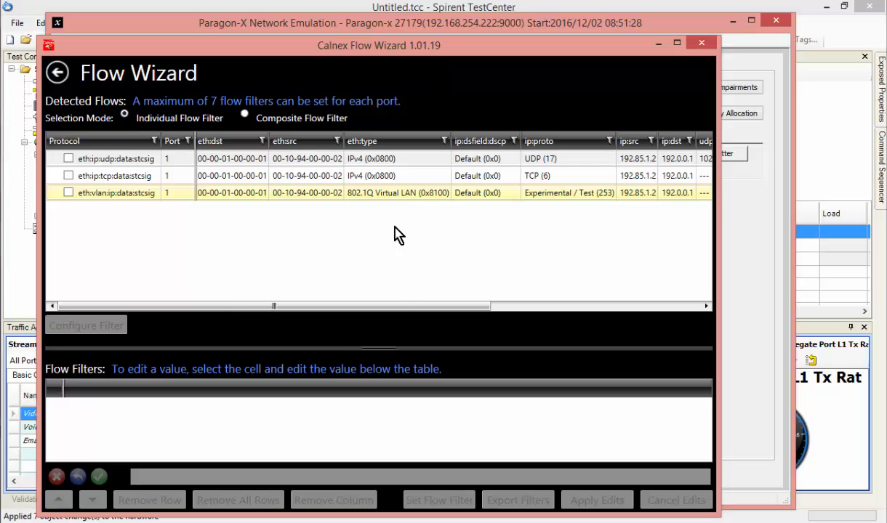
Configure individual filters for the detected UDP, TCP and VLAN flows, named Voice, Video and EMail, and set them as flow filters.
drag(454, 311, 706, 307)
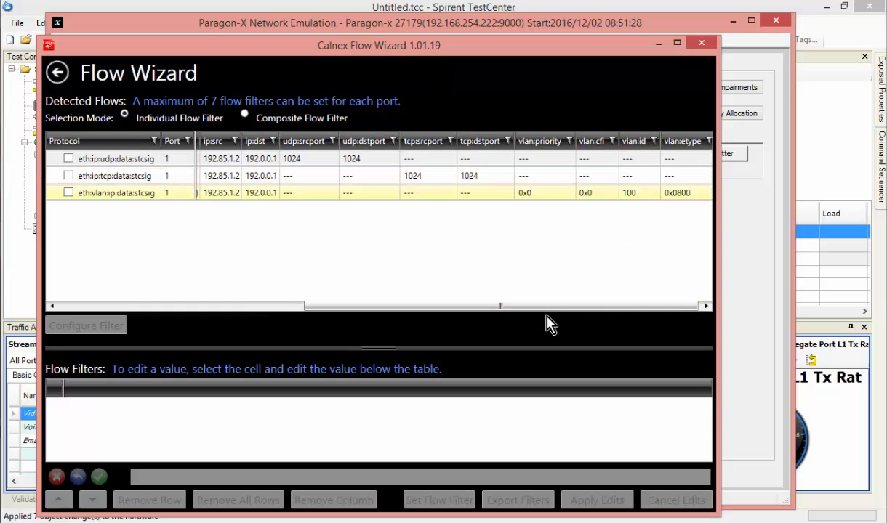
drag(485, 311, 227, 317)
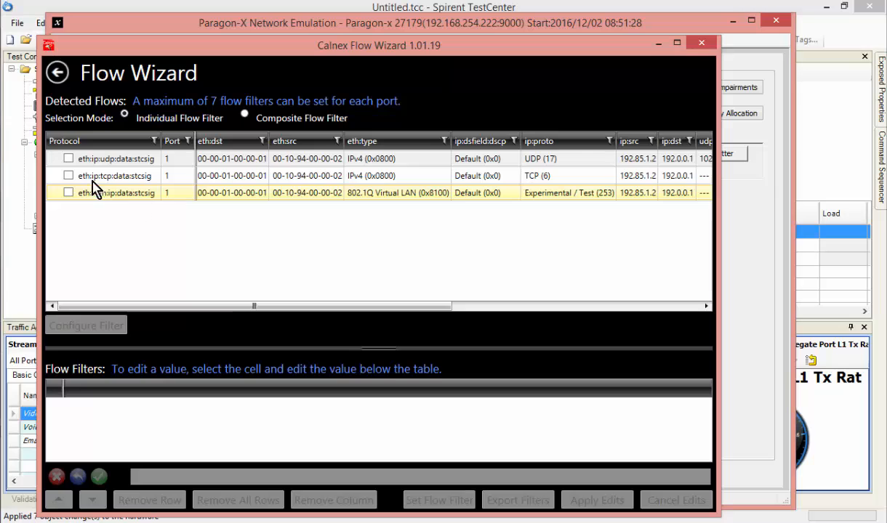
click(68, 158)
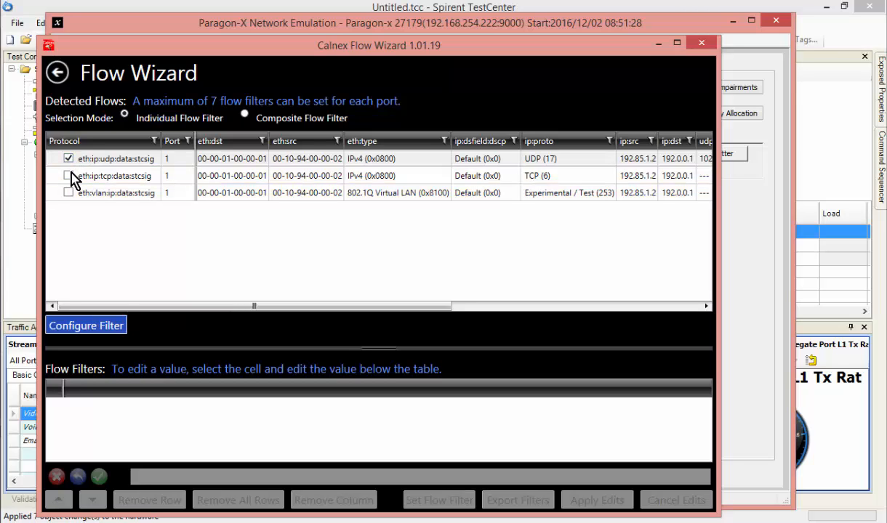
click(68, 176)
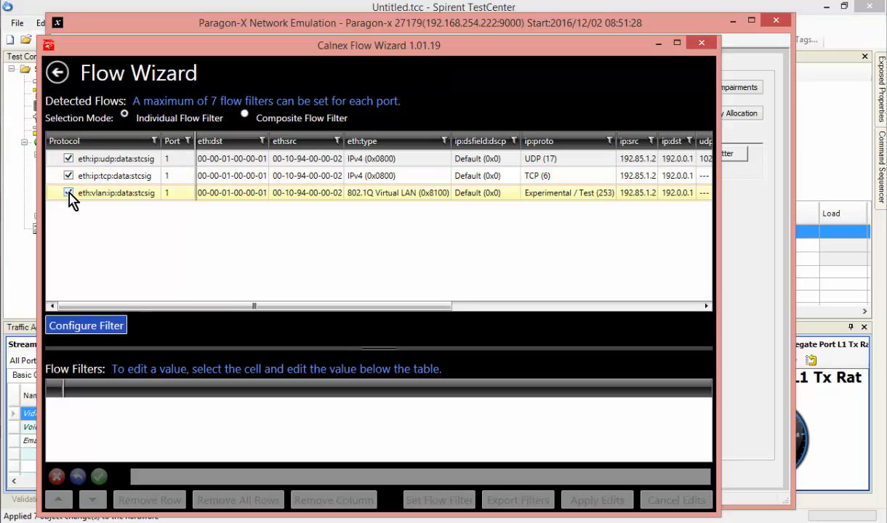
click(68, 193)
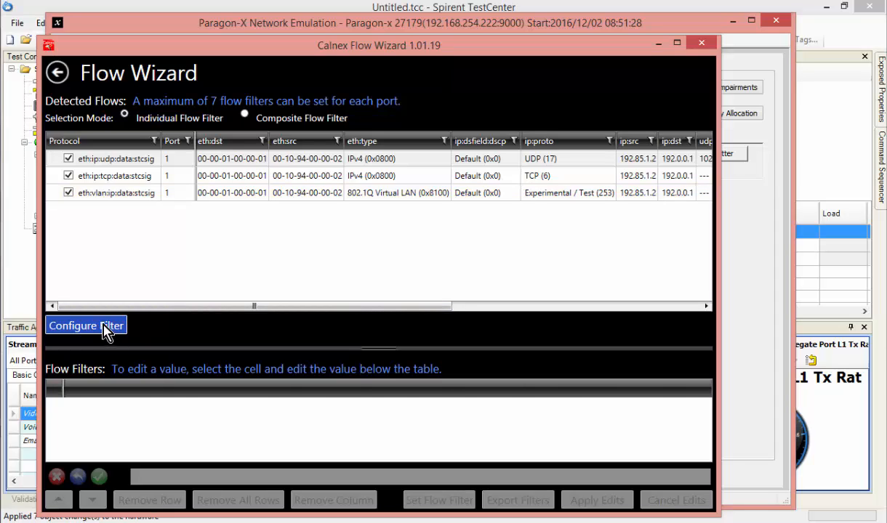
click(106, 328)
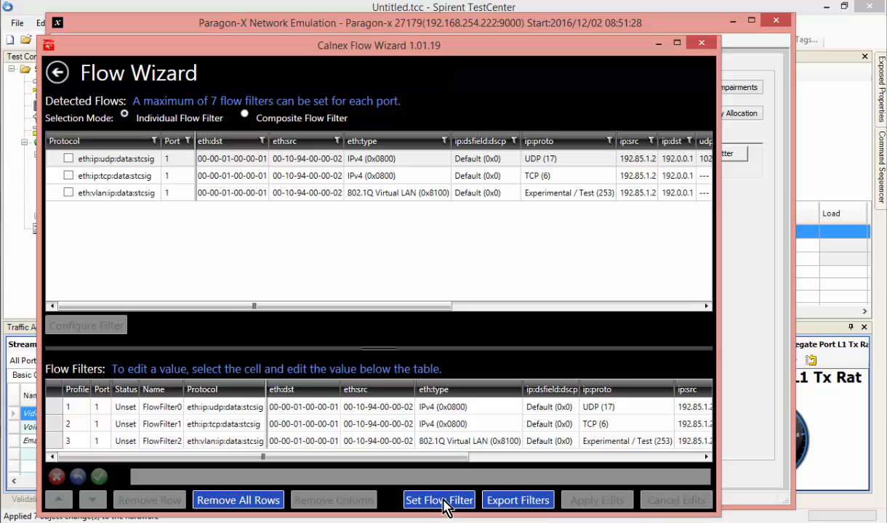
click(445, 502)
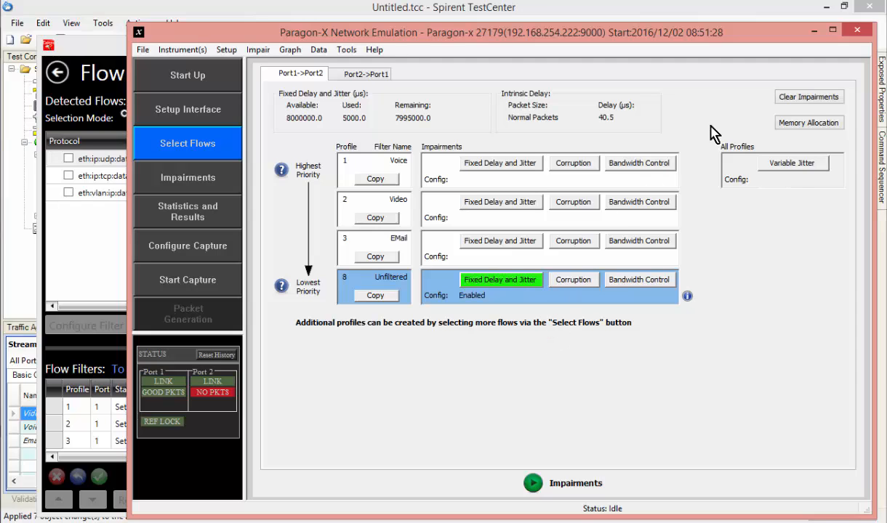
Clear the impairments of all profiles on both ports and set the fixed delay and jitter memory allocation to Multi.
click(813, 99)
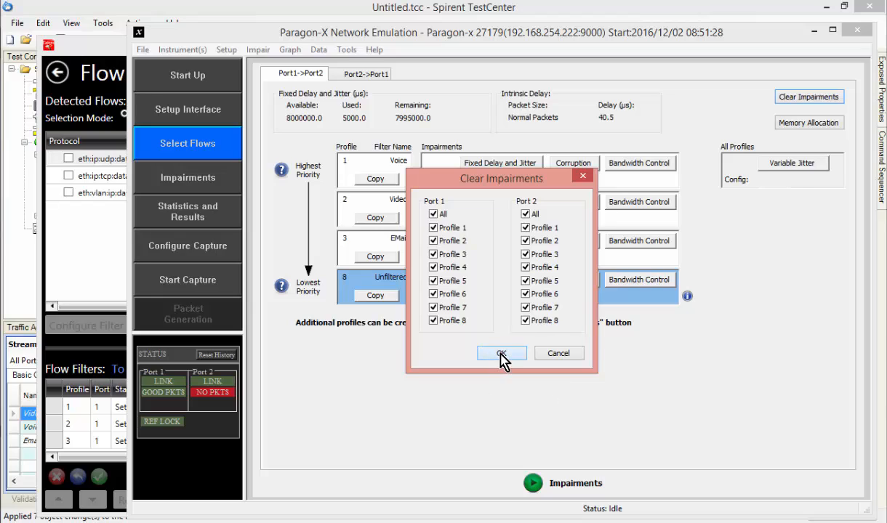
click(501, 354)
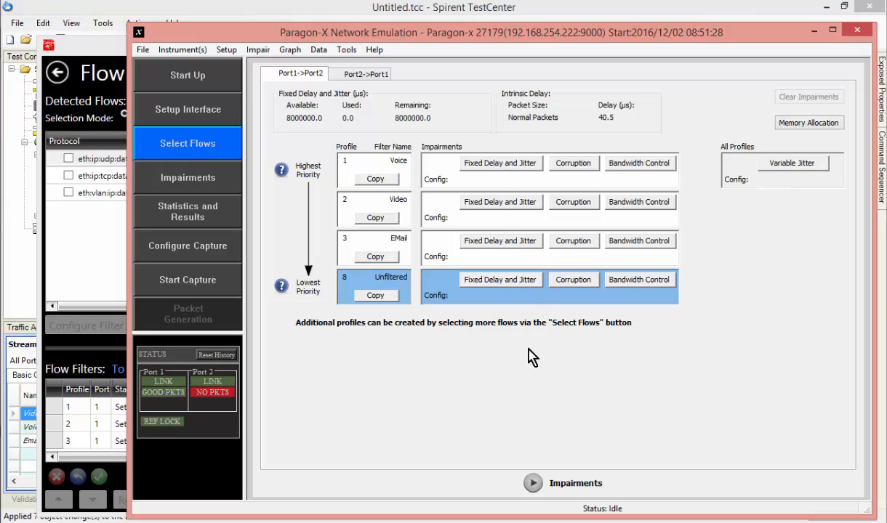
click(807, 125)
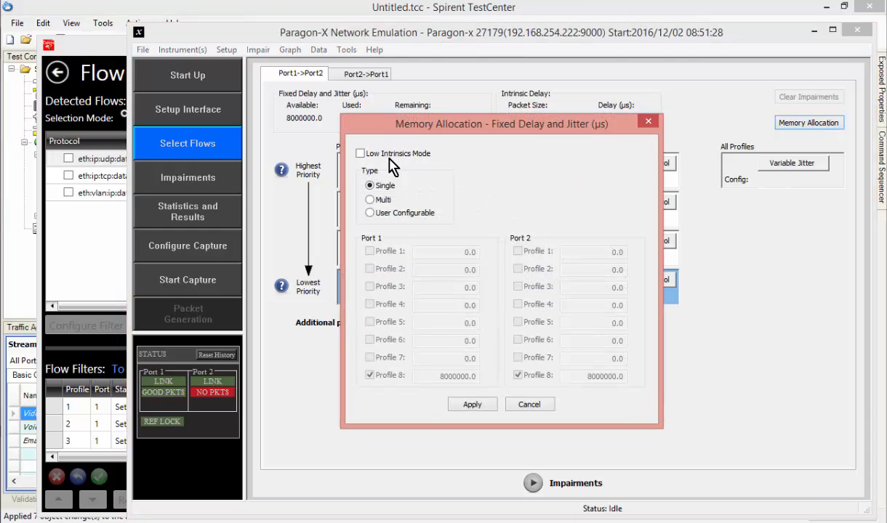
click(371, 200)
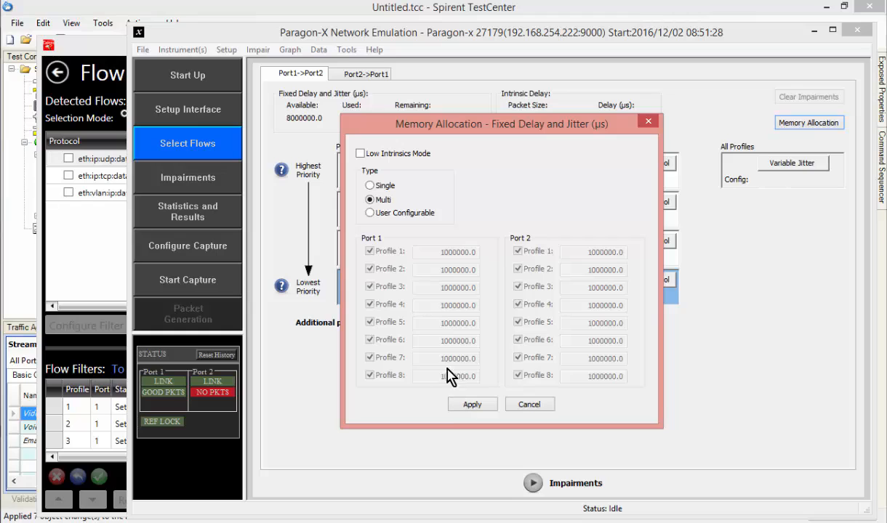
click(471, 404)
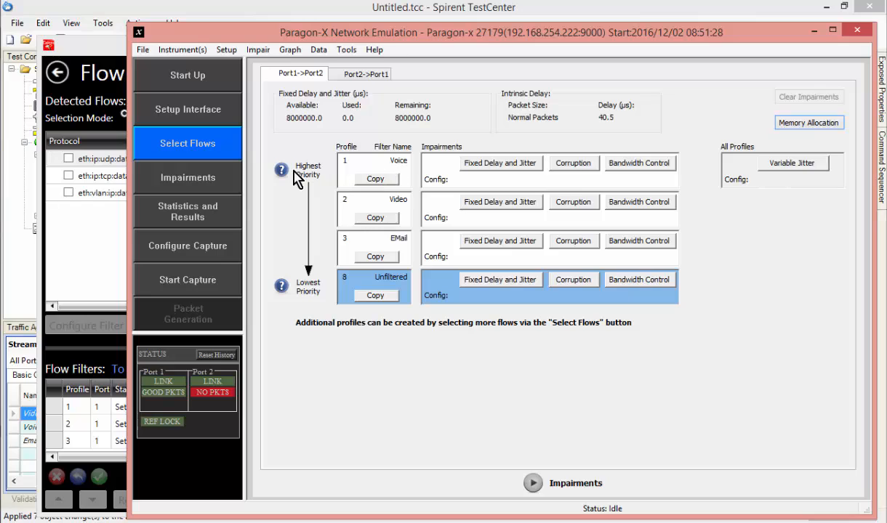
Set a fixed delay of 1000 µs for the Port1->Port2 Voice profile and return to the impairments overview.
click(509, 168)
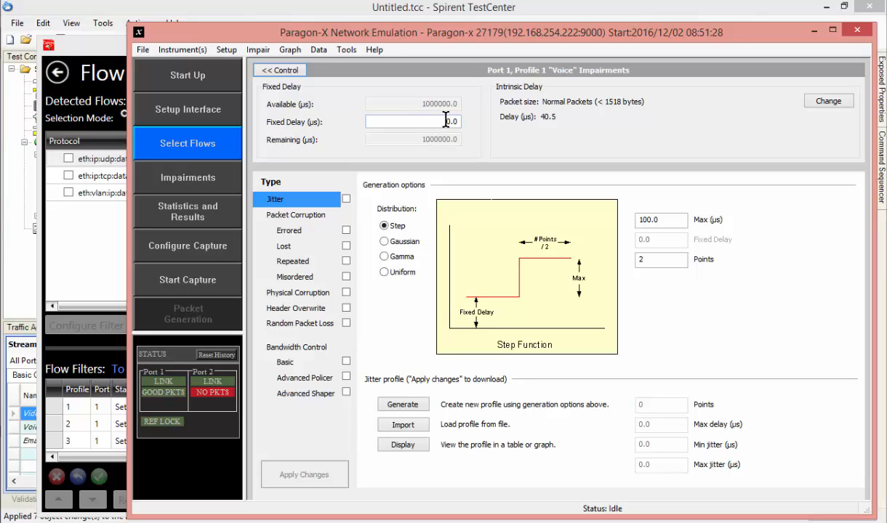
drag(439, 121, 493, 126)
text(1)
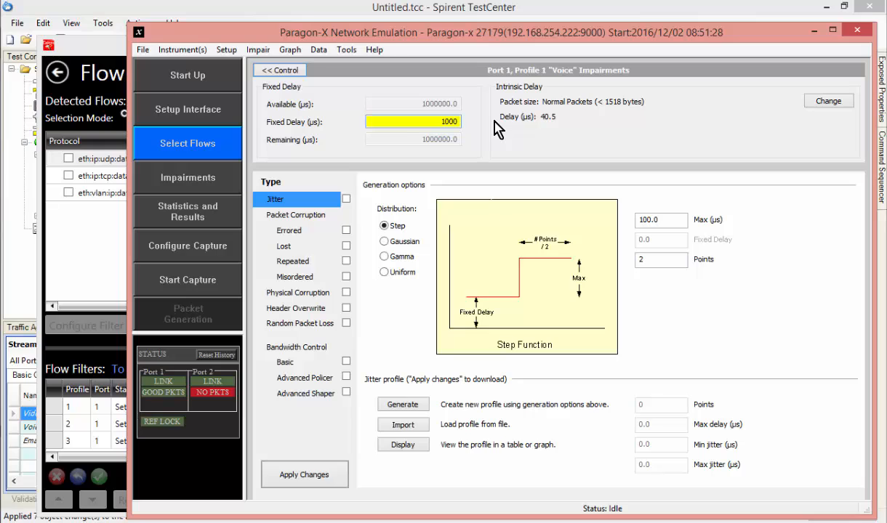
text(000)
key(Return)
click(283, 70)
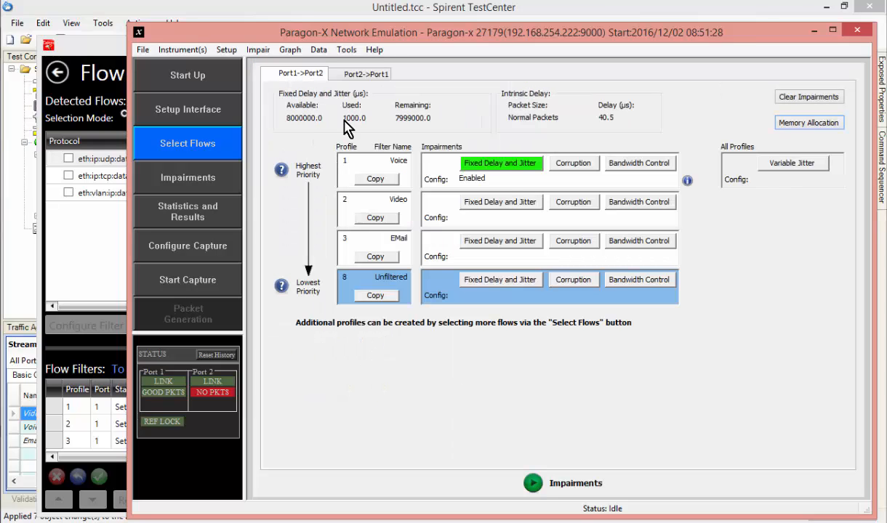
Set a fixed delay of 500 µs for the Port1->Port2 Video profile and return to the impairments overview.
click(500, 205)
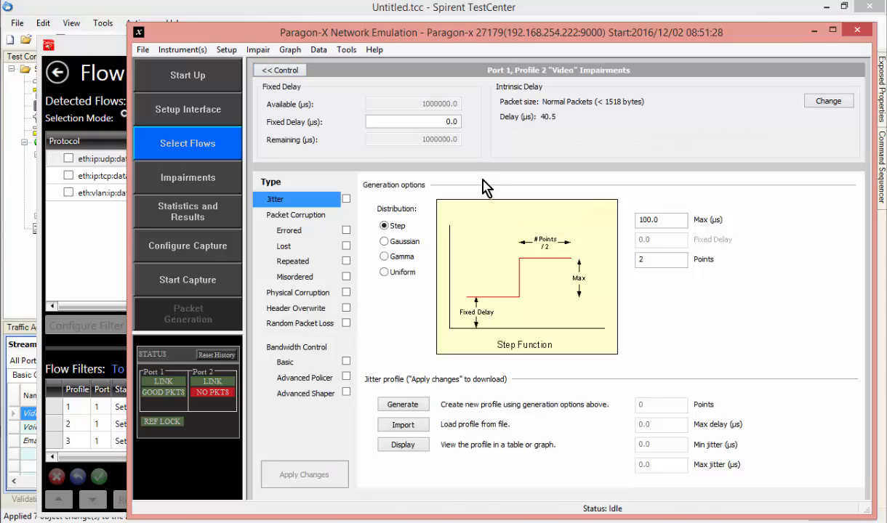
drag(442, 121, 480, 122)
text(50)
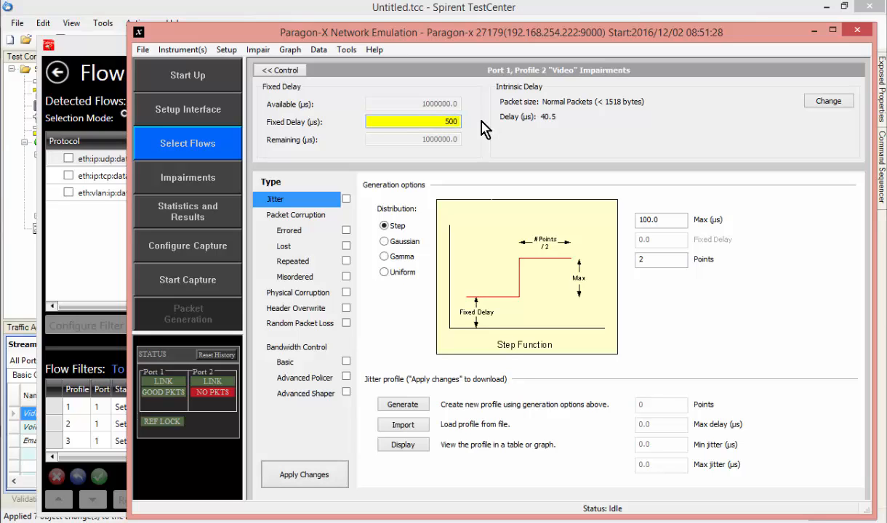
text(0)
key(Return)
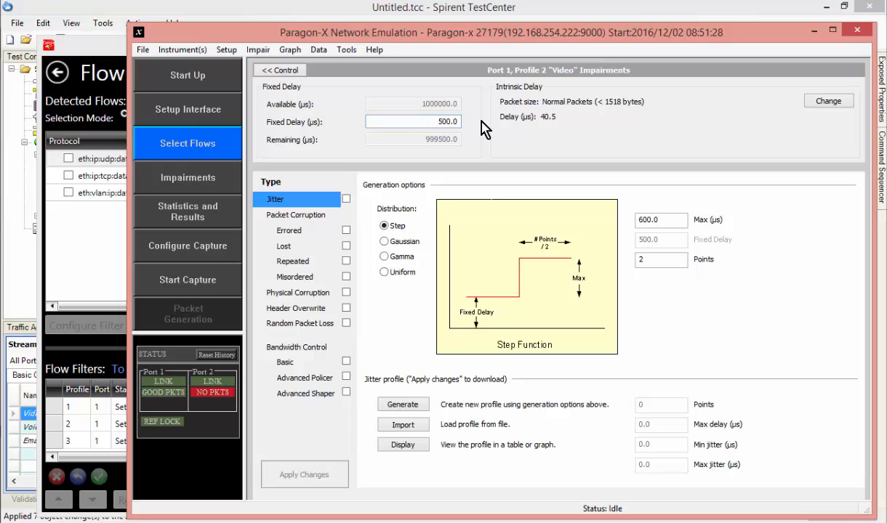
click(297, 71)
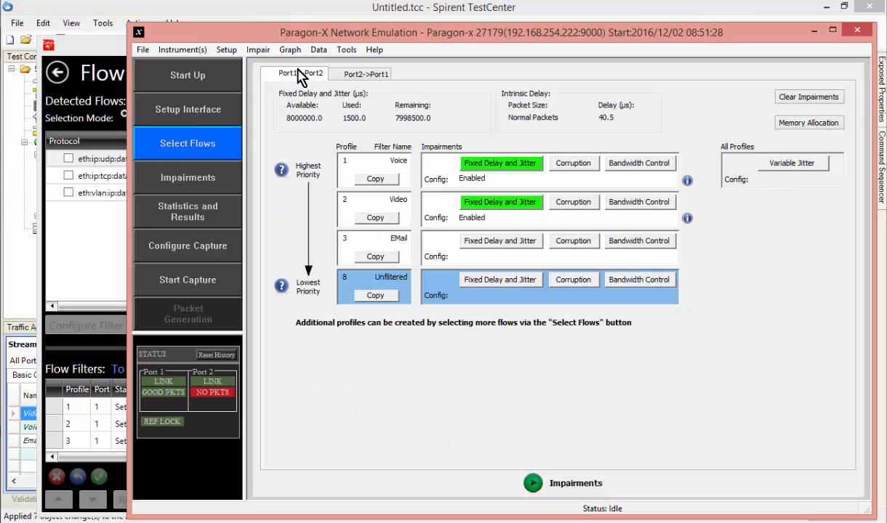
Set a fixed delay of 200 µs for the Port1->Port2 EMail profile and return to the impairments overview.
click(508, 245)
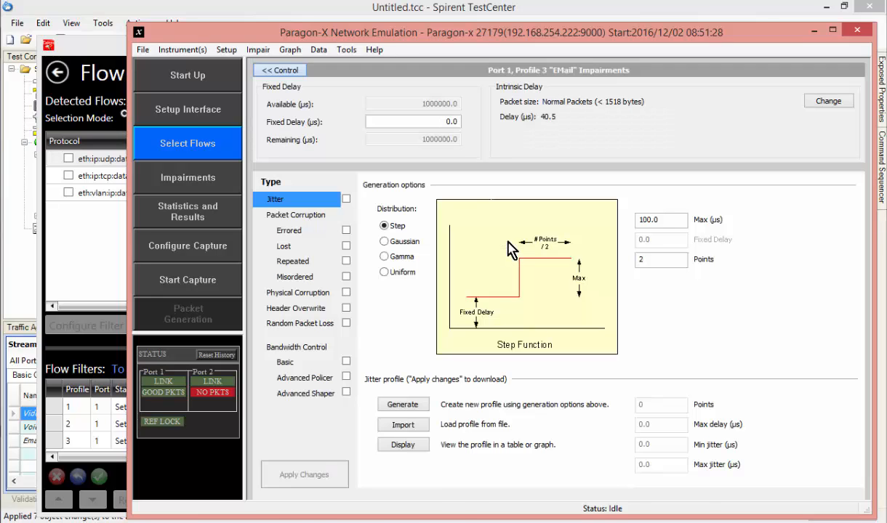
double_click(445, 121)
text(20)
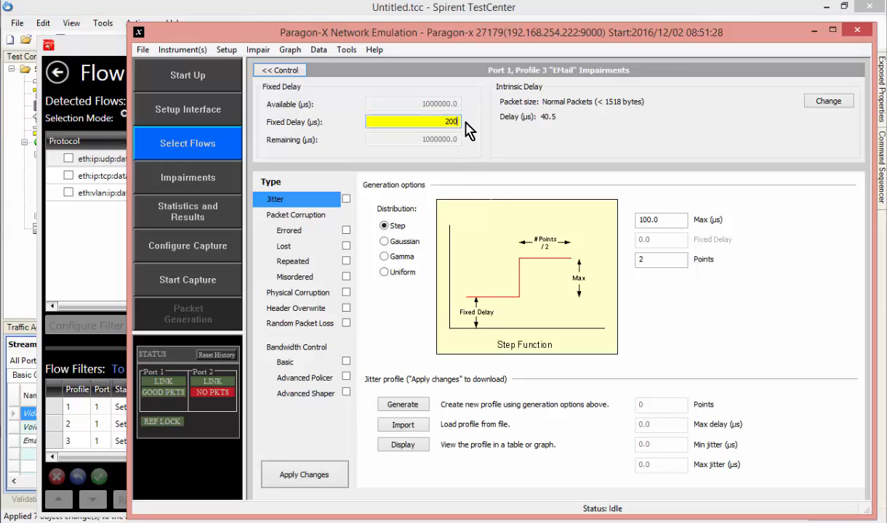
key(Return)
click(280, 70)
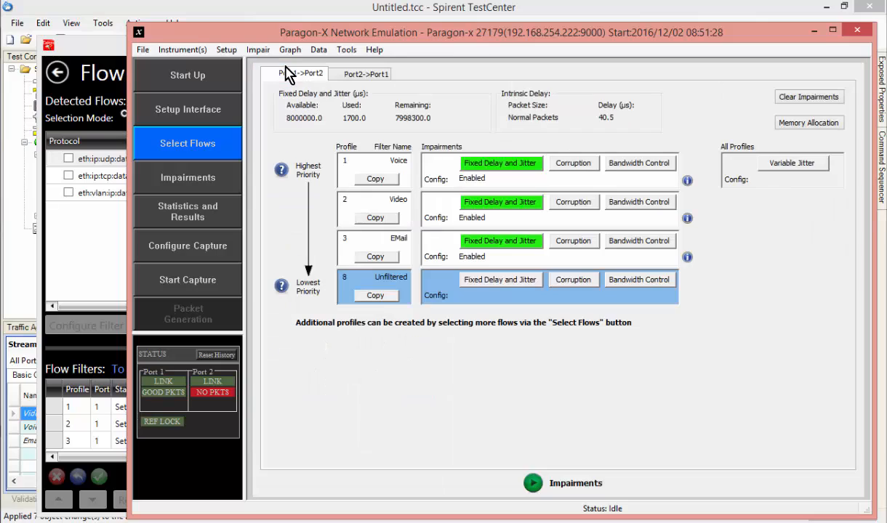
Start the impairments, check the per-stream latency in the Spirent TestCenter results, and return to Paragon-X.
click(533, 484)
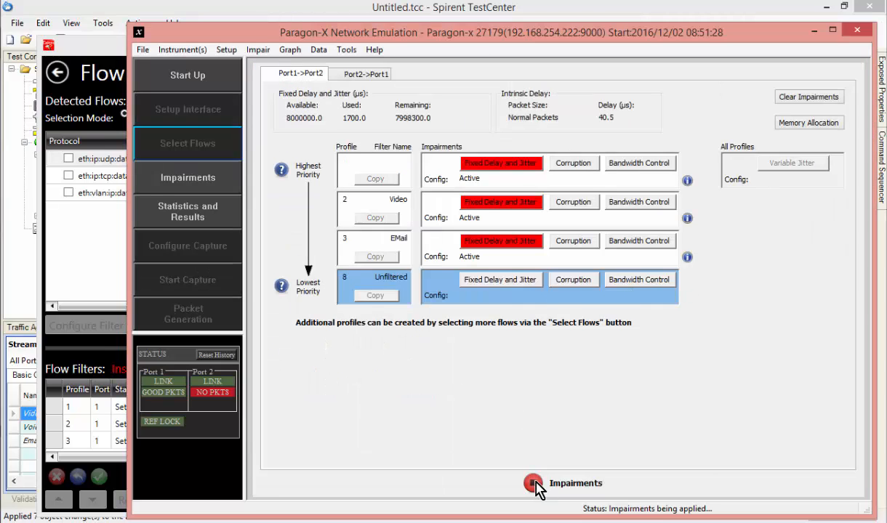
click(44, 16)
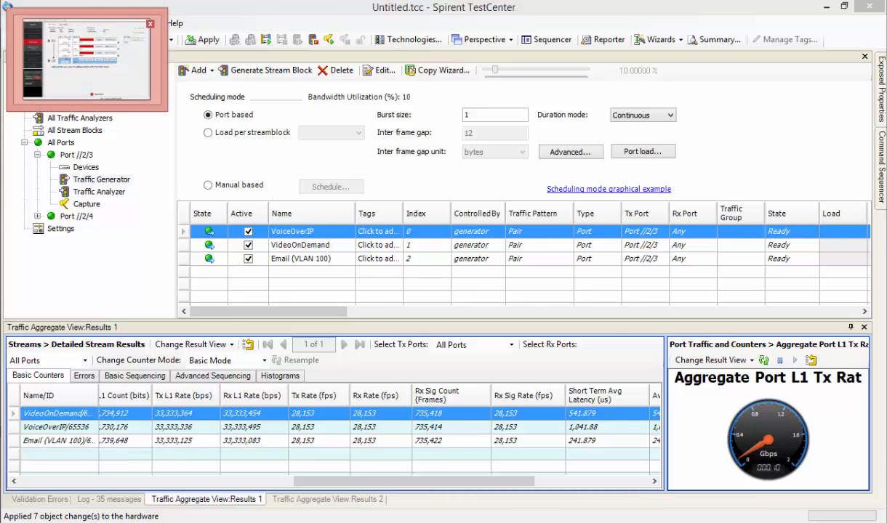
click(87, 61)
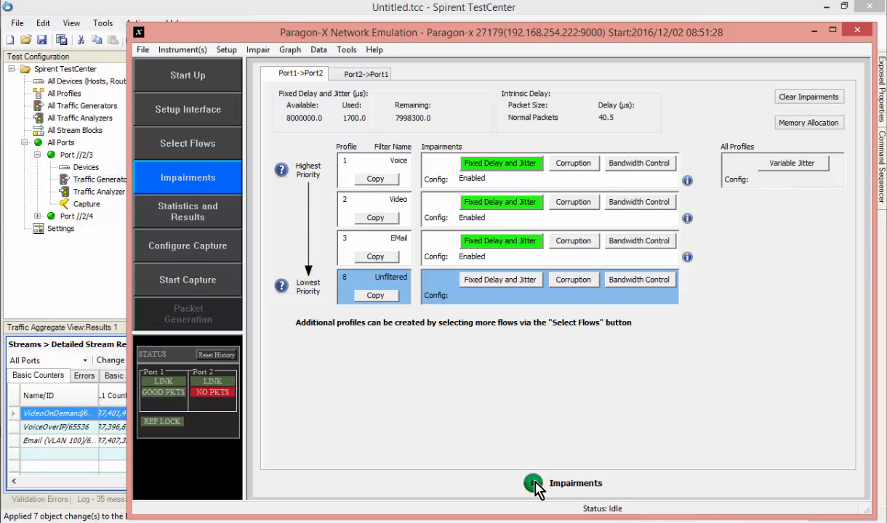
Enable jitter with a Gaussian distribution on the Port1->Port2 Voice profile.
click(496, 164)
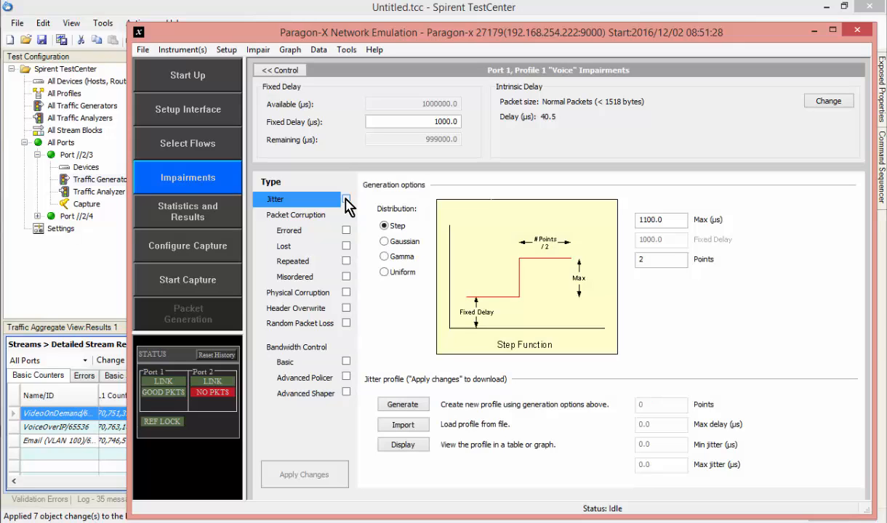
click(346, 199)
click(384, 241)
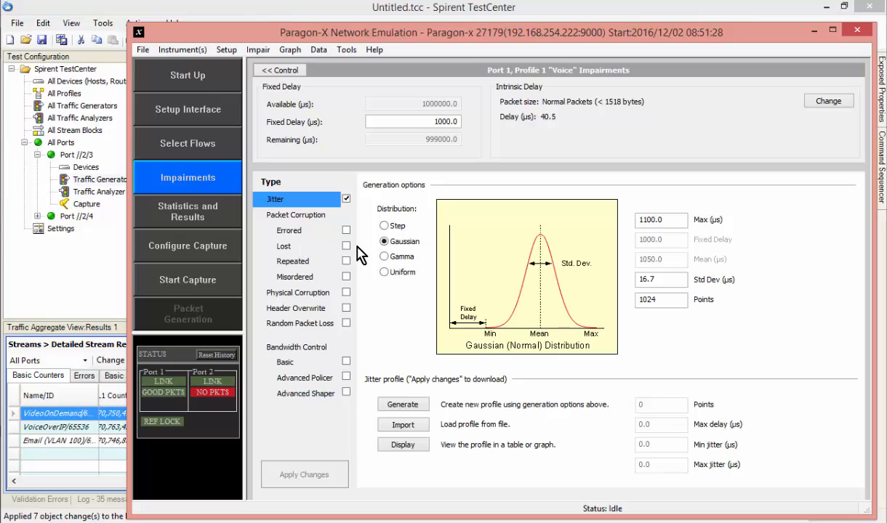
View the Physical Corruption options and set the Header Overwrite value of Ethernet II destination byte #0 to 11100vvv in the Voice profile.
click(322, 300)
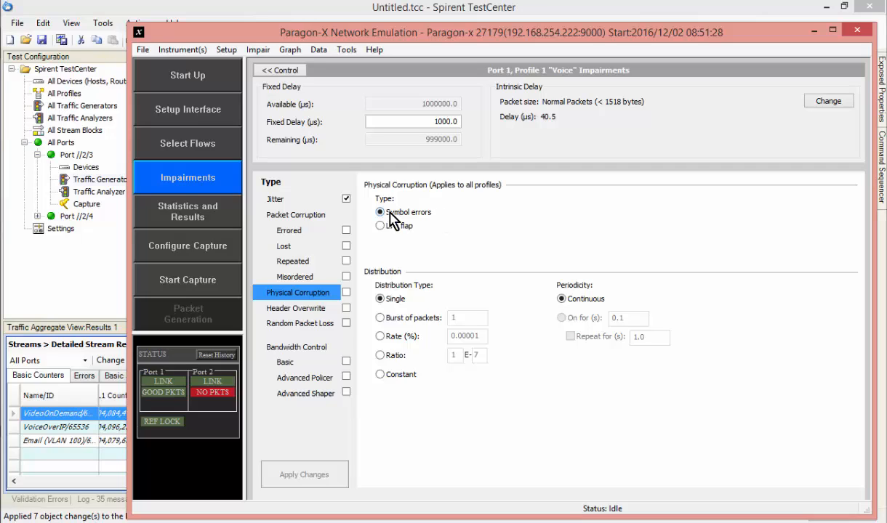
click(303, 310)
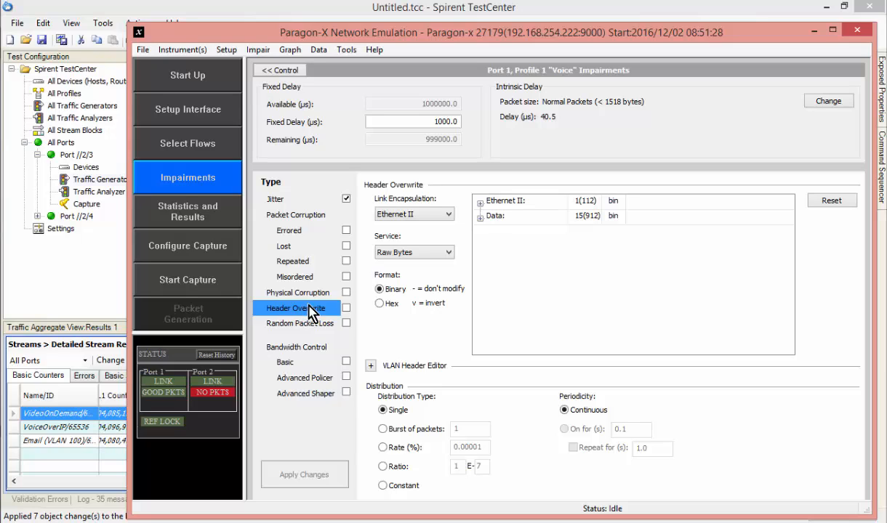
click(480, 203)
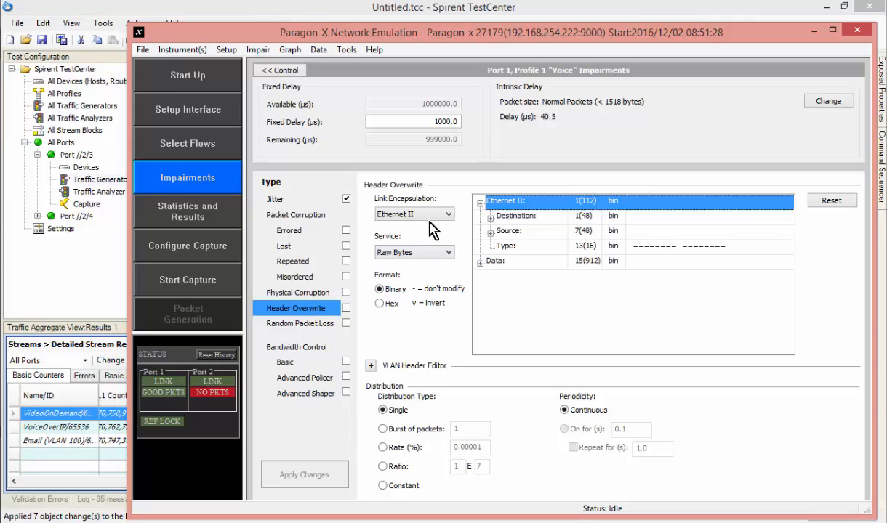
click(490, 217)
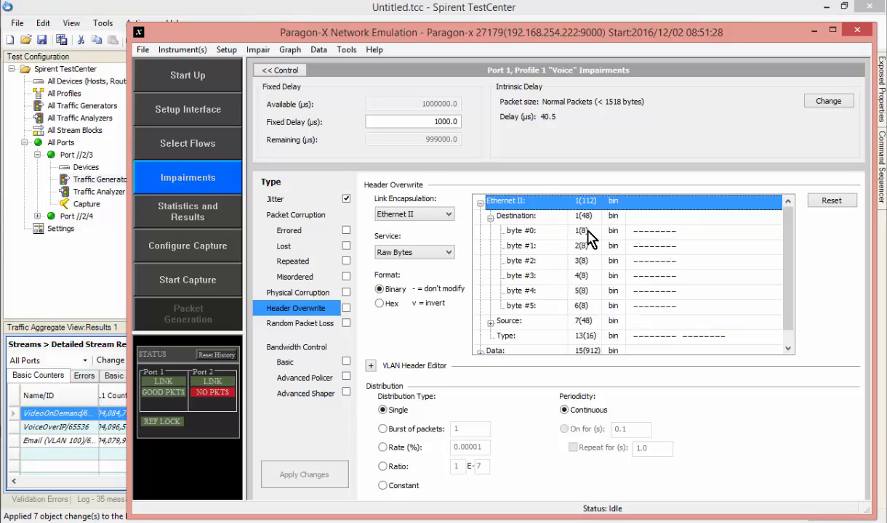
click(635, 231)
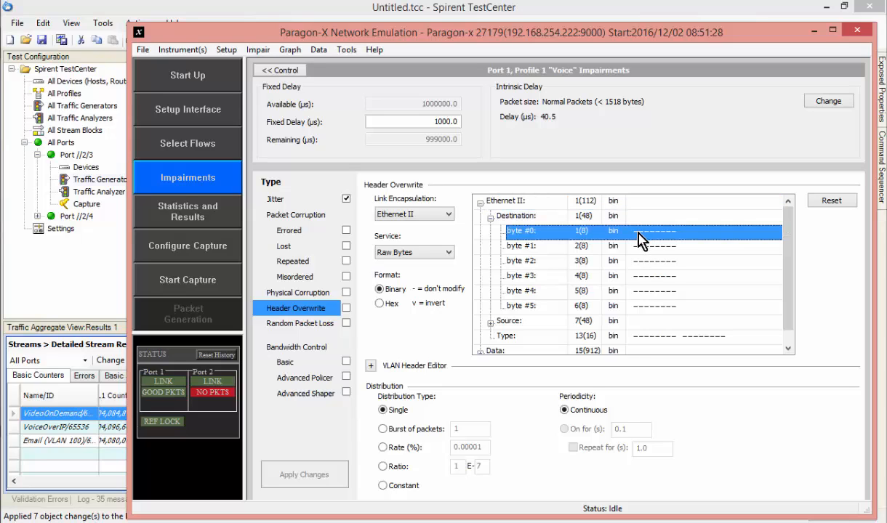
click(636, 233)
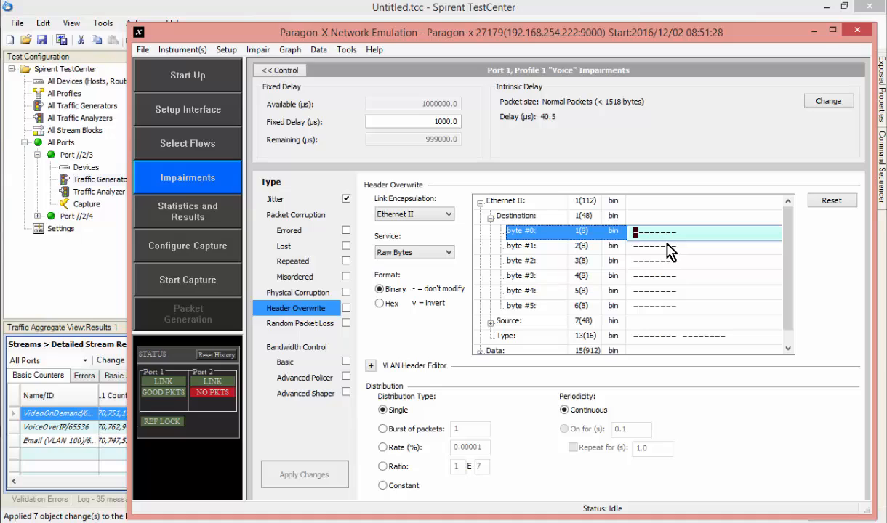
text(11)
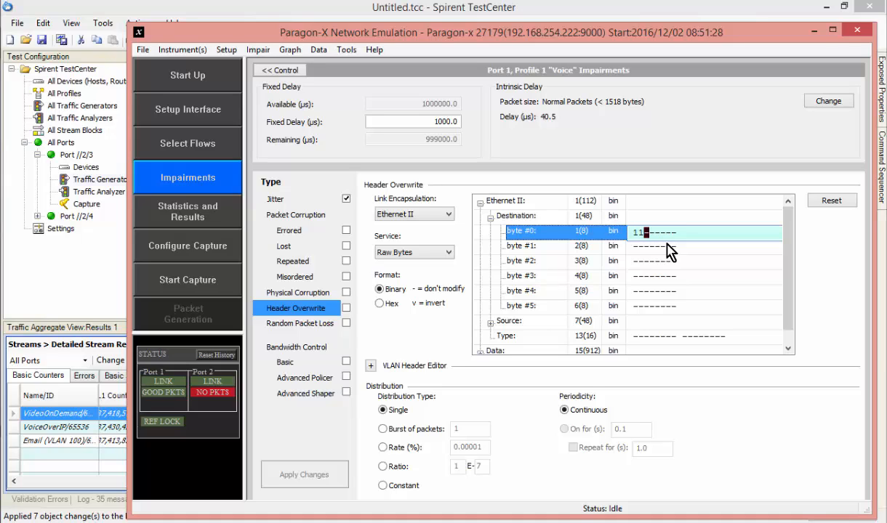
text(100vvv)
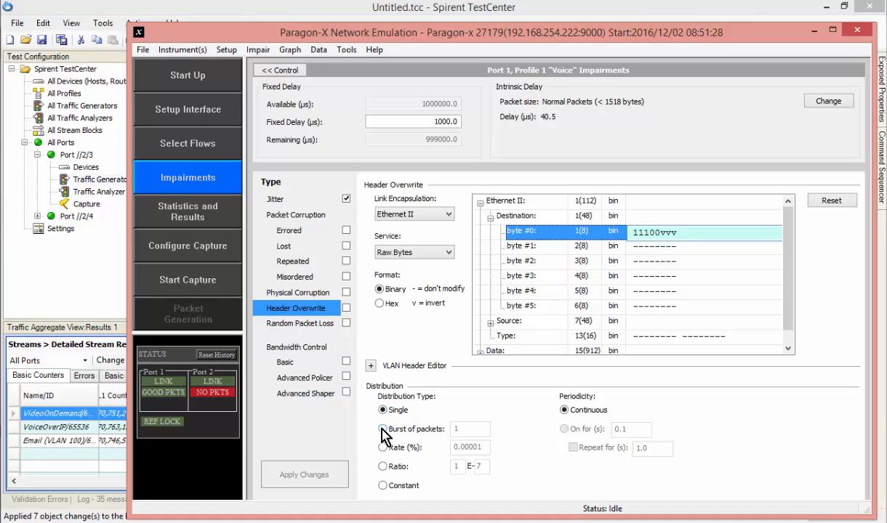
Try a burst of 10 packets for the header overwrite, discard that change, and set the distribution type to Constant.
click(382, 429)
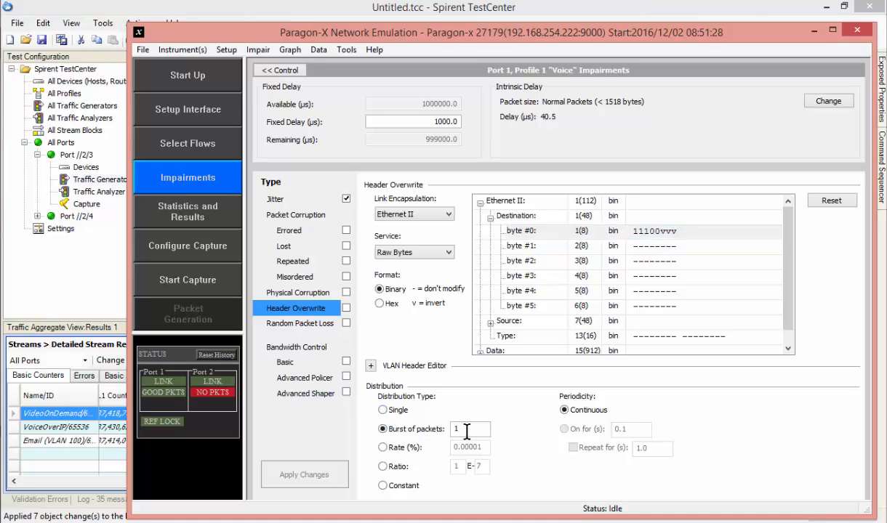
click(463, 428)
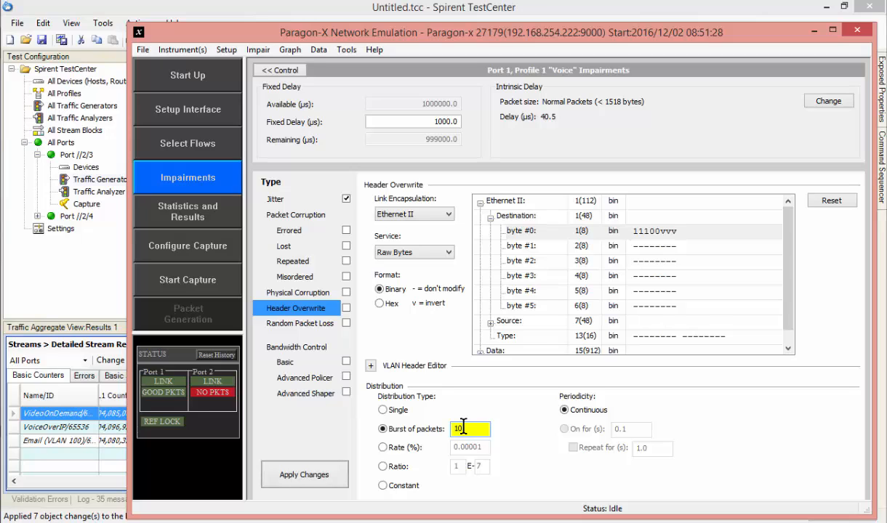
text(0)
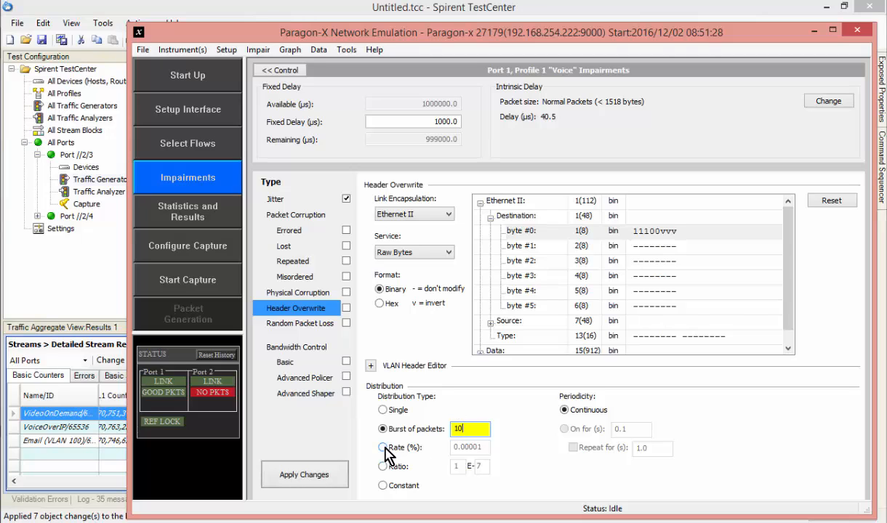
click(381, 447)
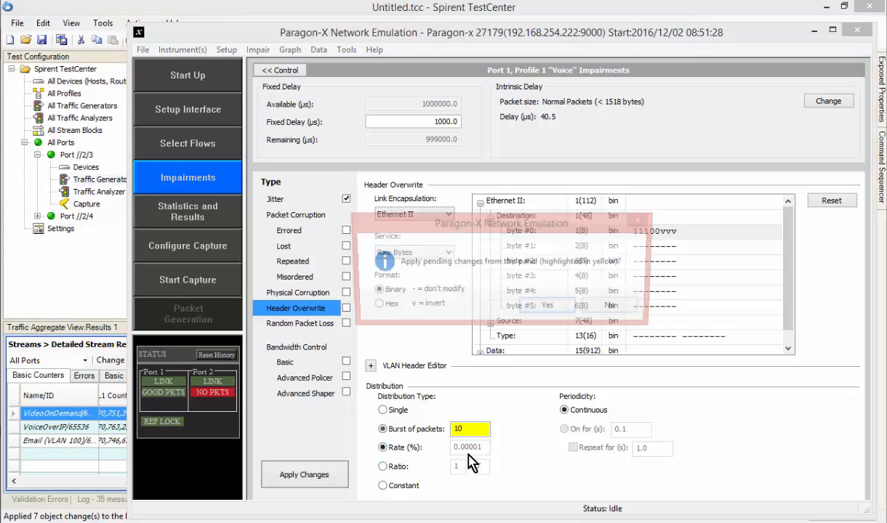
click(614, 308)
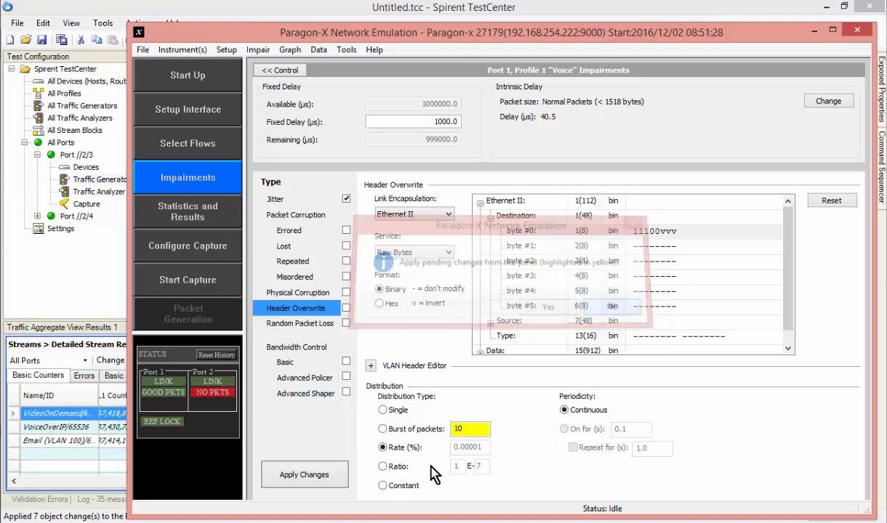
click(383, 486)
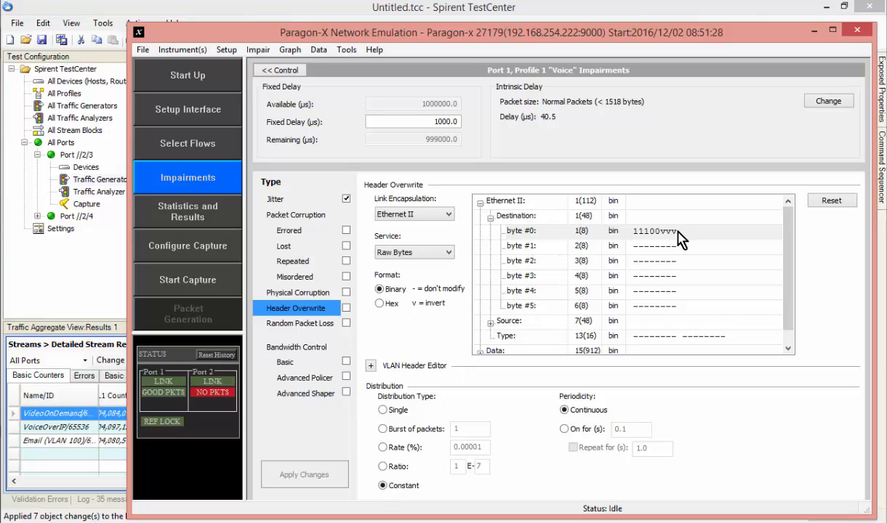
View the Random Packet Loss options and set the basic bandwidth control link bit rate to Internet (128 kbit/s).
click(298, 325)
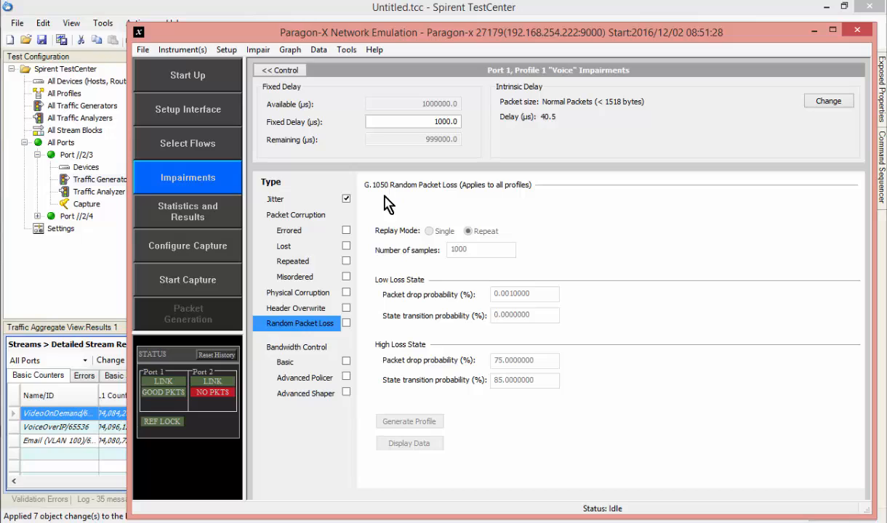
click(295, 363)
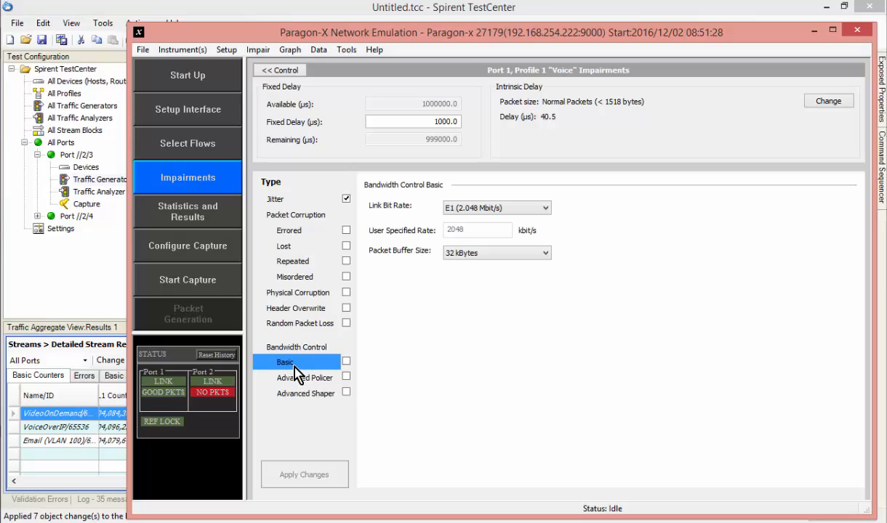
click(545, 209)
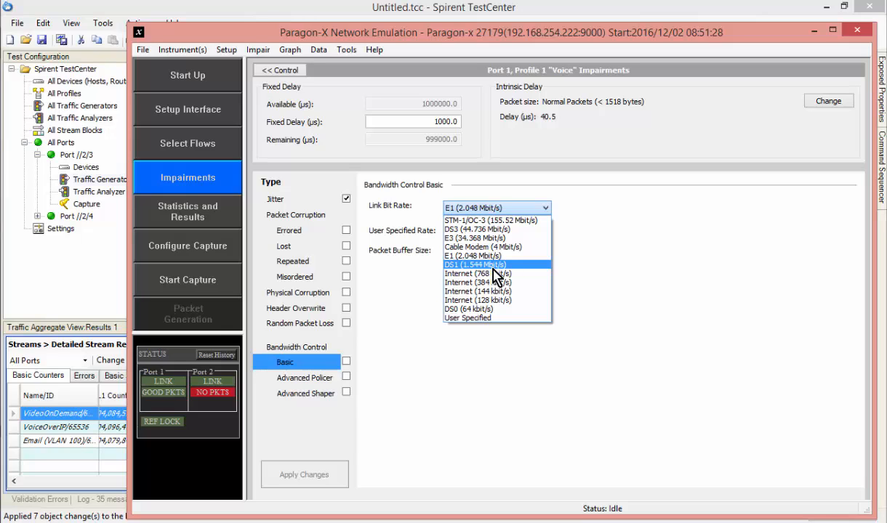
click(505, 305)
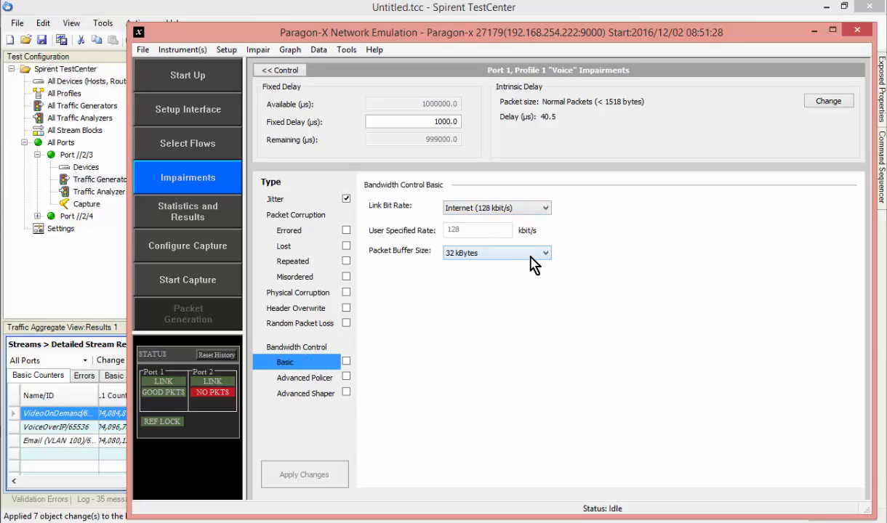
Examine the Advanced Policer and Advanced Shaper bandwidth settings of the Voice profile and return to the impairments overview.
click(311, 381)
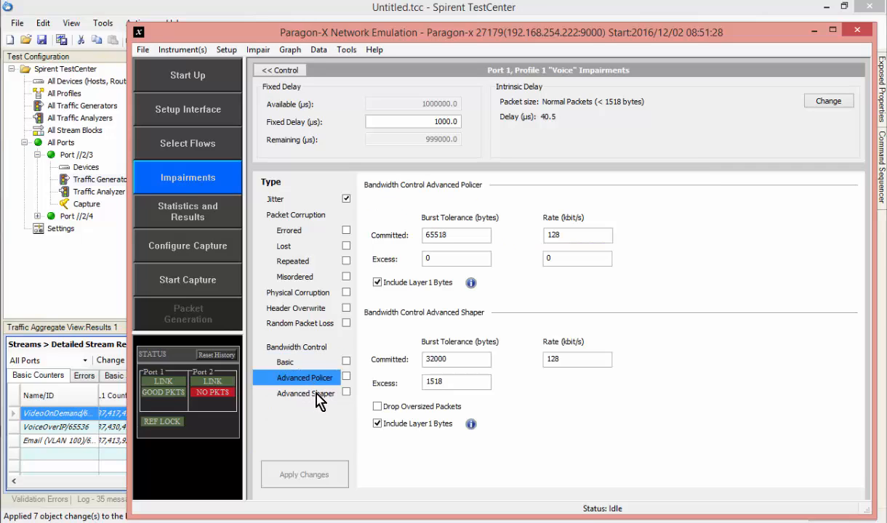
click(316, 395)
click(320, 379)
click(311, 391)
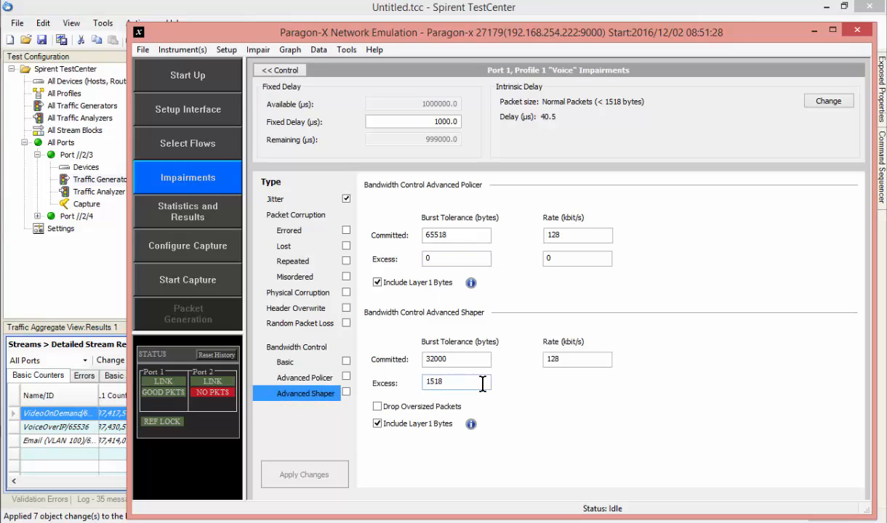
click(286, 71)
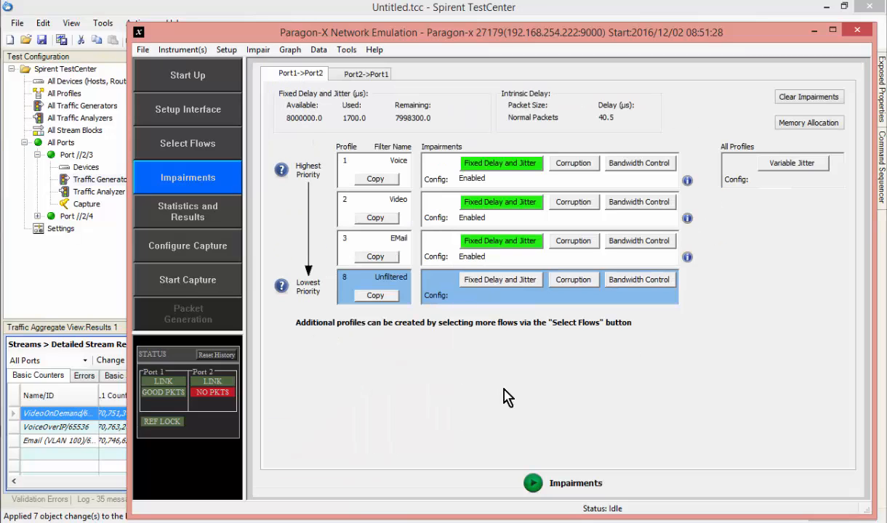
Review the general and bandwidth impairment statistics and close the results window.
click(196, 215)
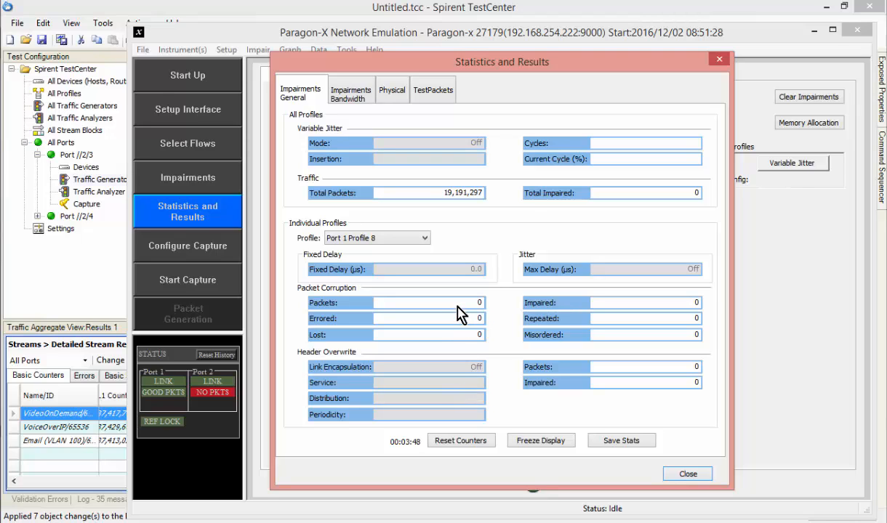
click(359, 93)
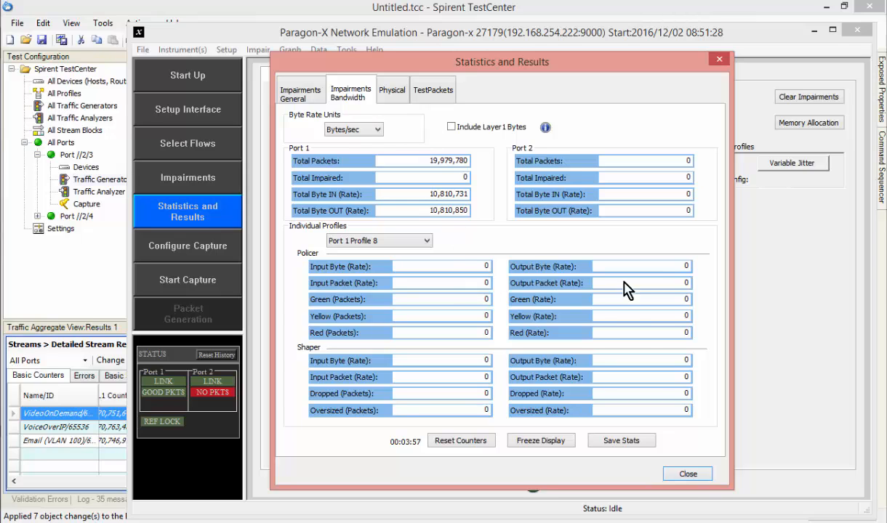
click(690, 476)
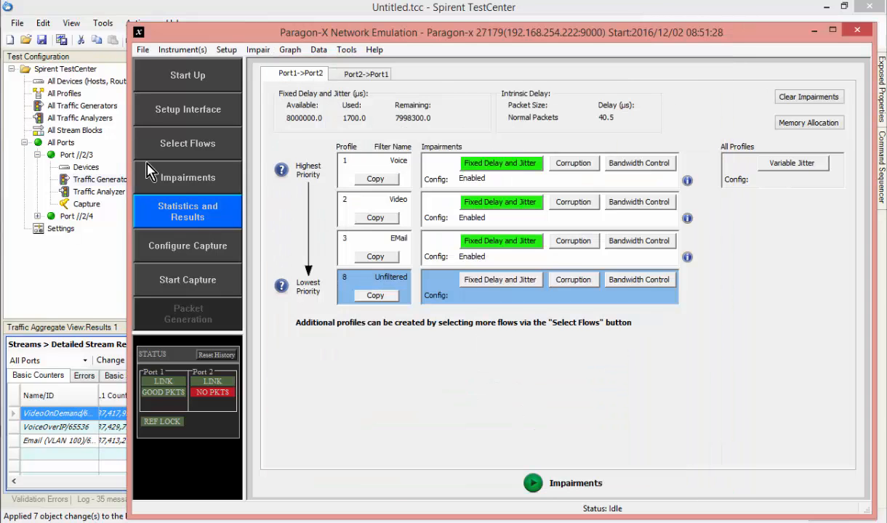